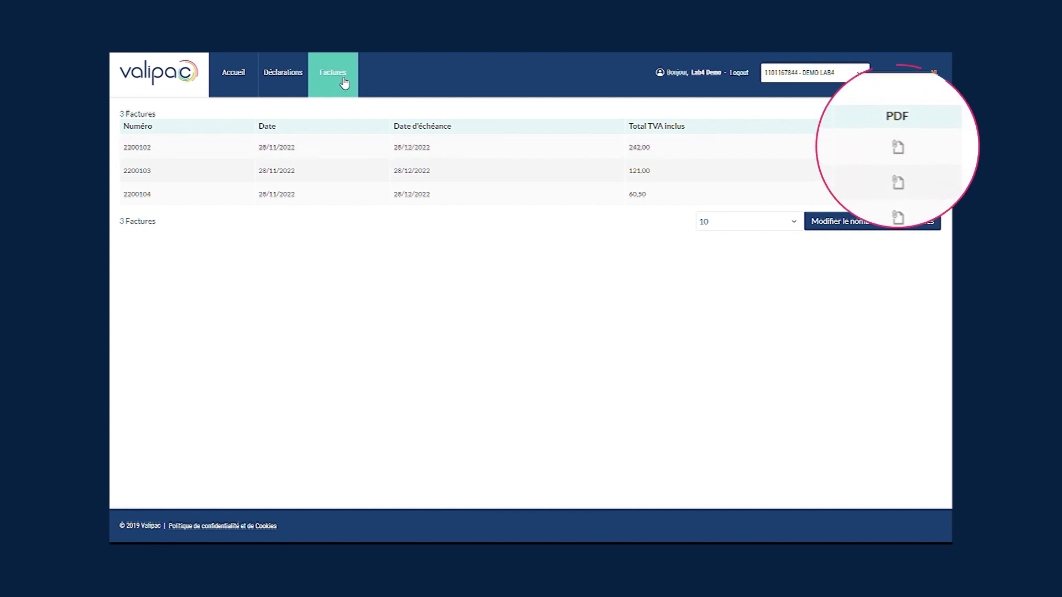
Start adding a declaration from the declarations list with 2022 as the reference year.
click(299, 77)
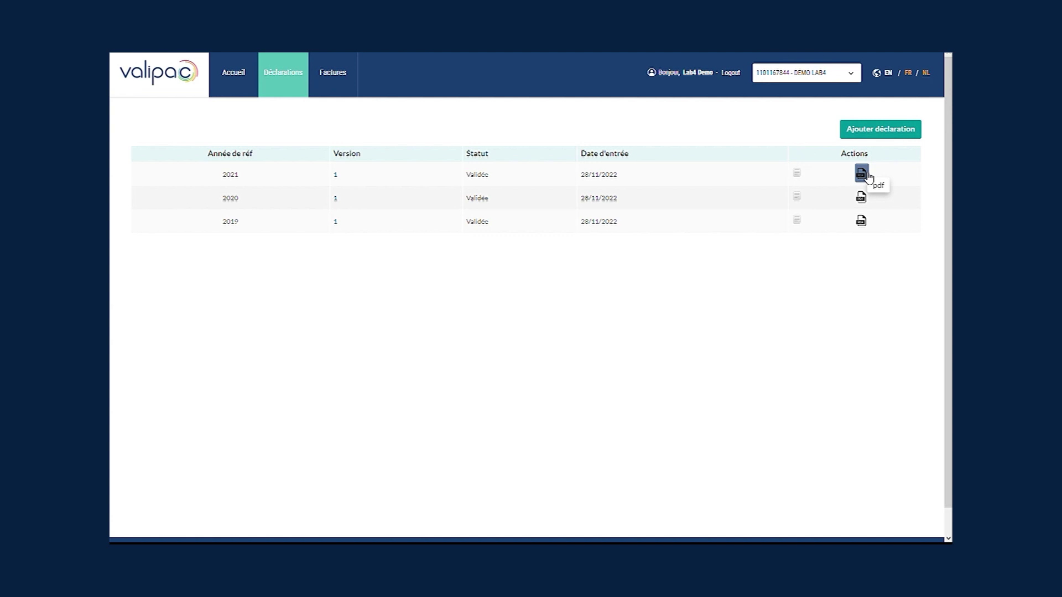
click(877, 134)
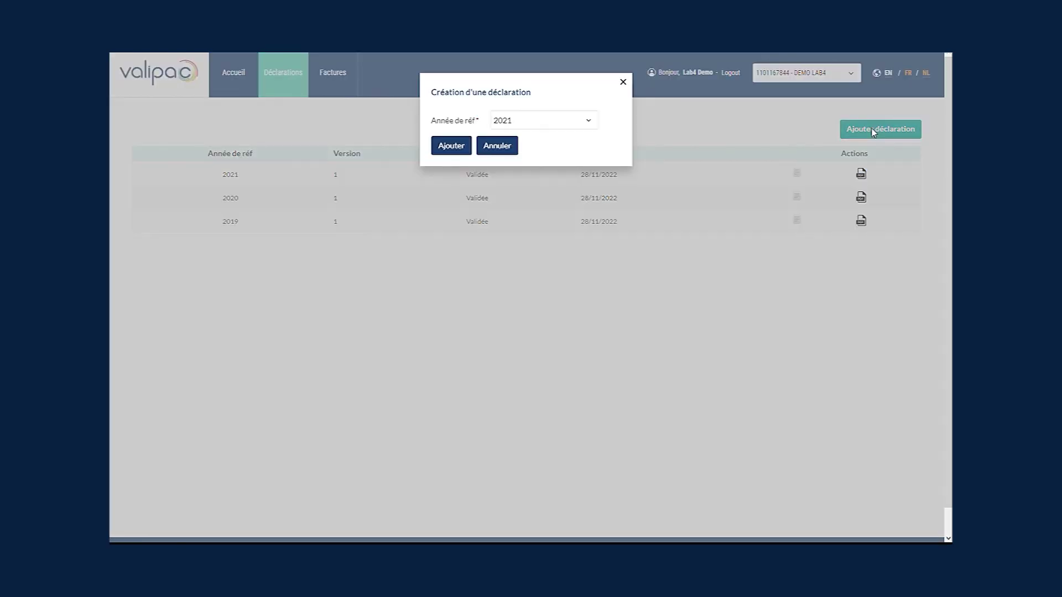
click(594, 127)
click(555, 151)
click(450, 146)
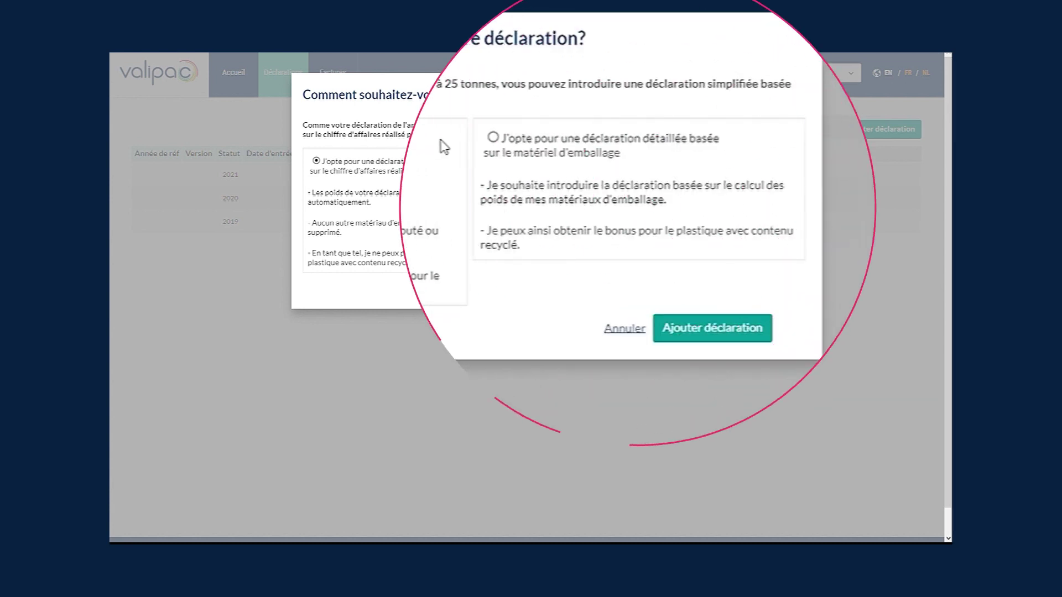
Choose the detailed declaration based on packaging material, add it and confirm the choice.
click(541, 160)
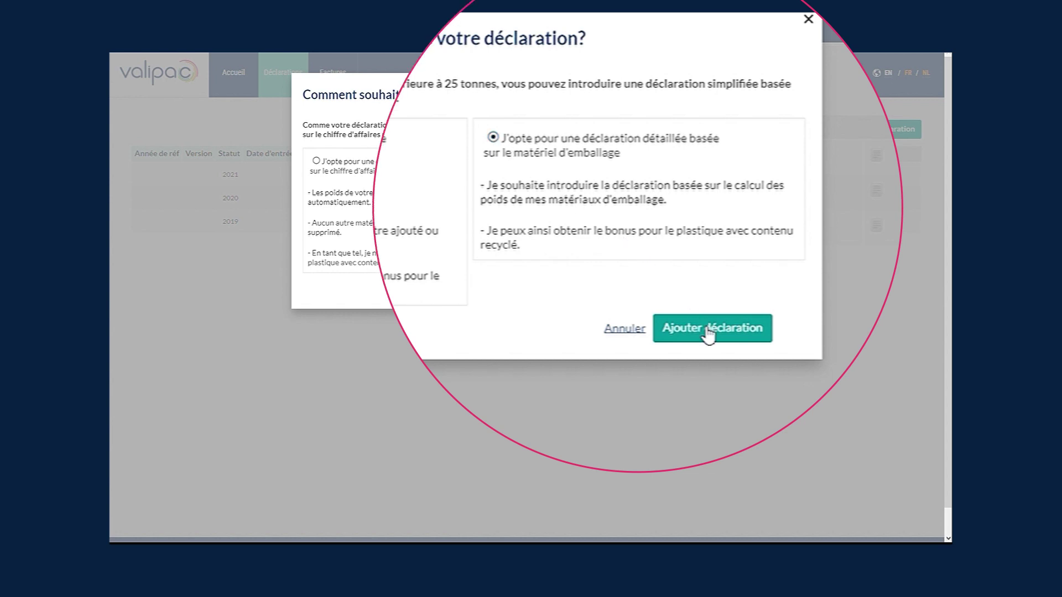
click(672, 286)
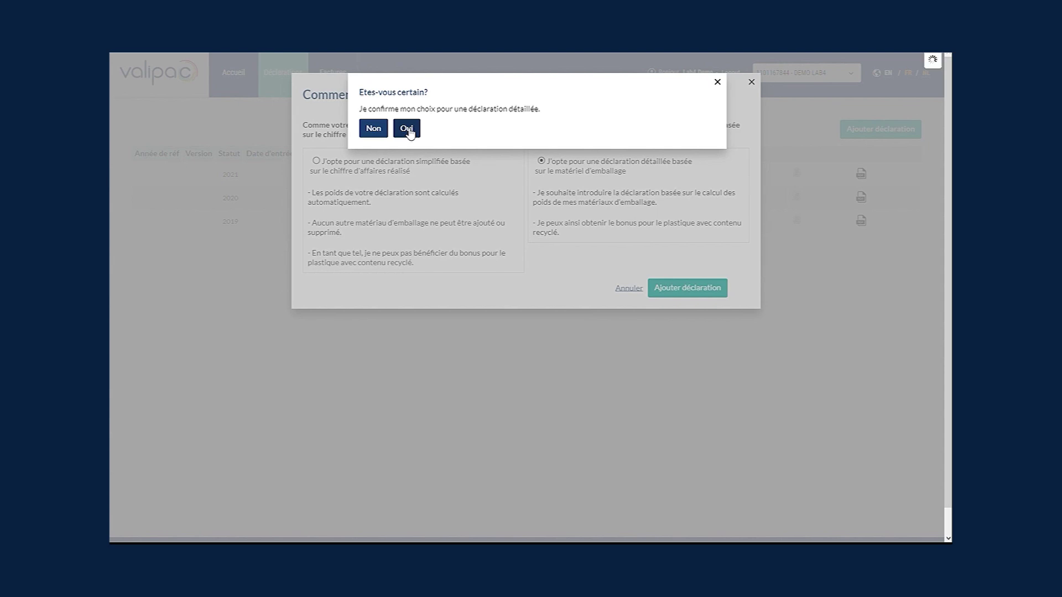
click(404, 129)
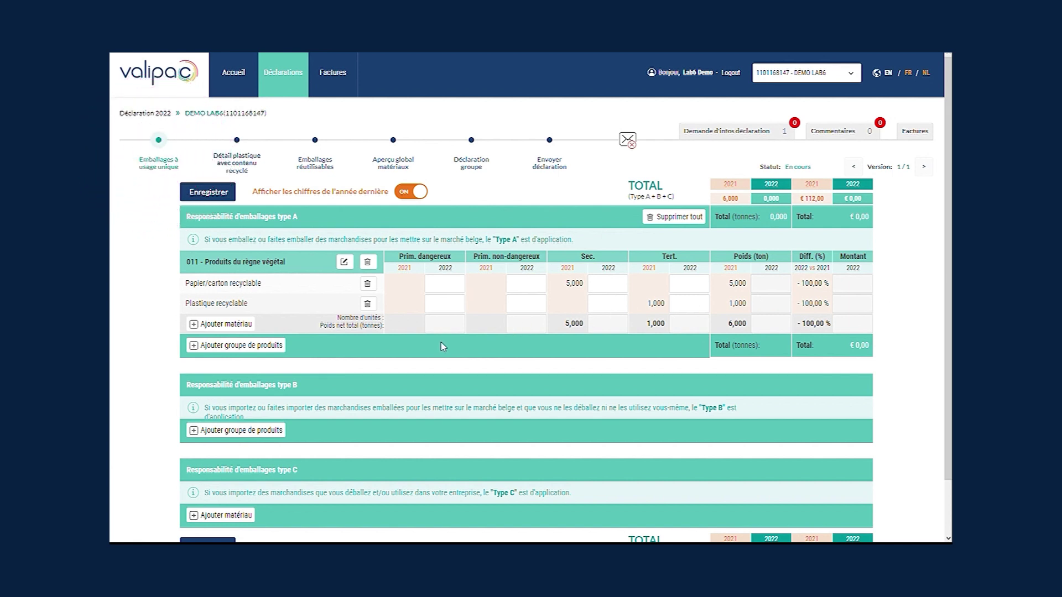
Add the product group 050 - Produits chimiques to the Type A packaging responsibility.
click(266, 347)
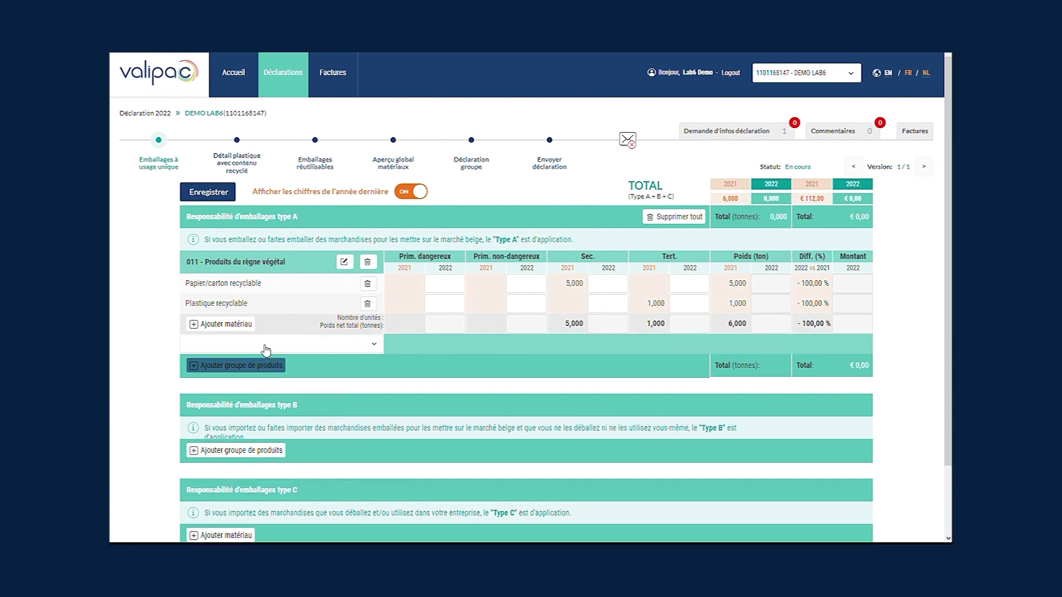
click(375, 348)
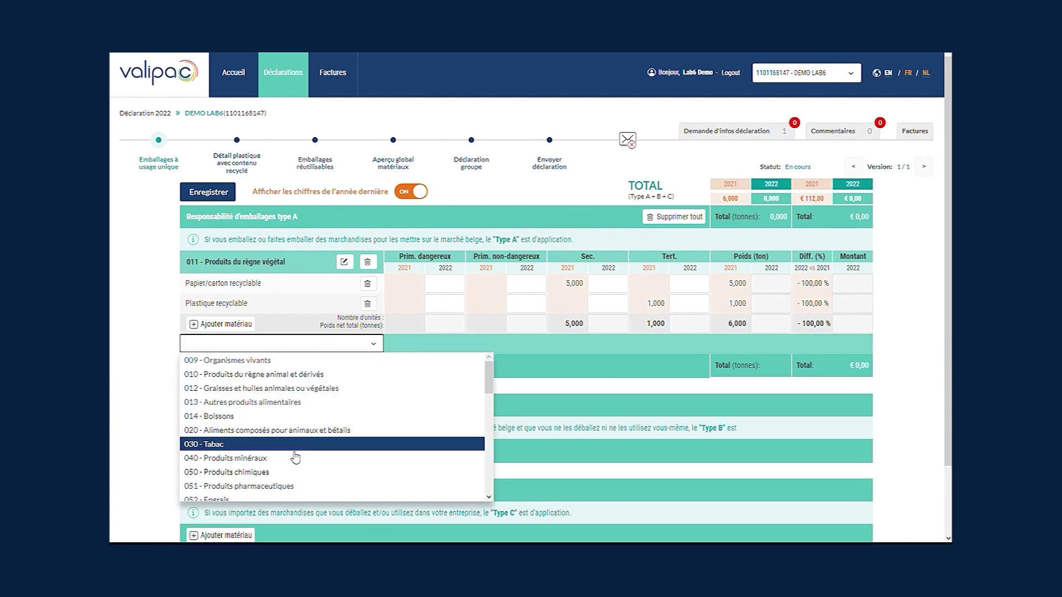
click(285, 474)
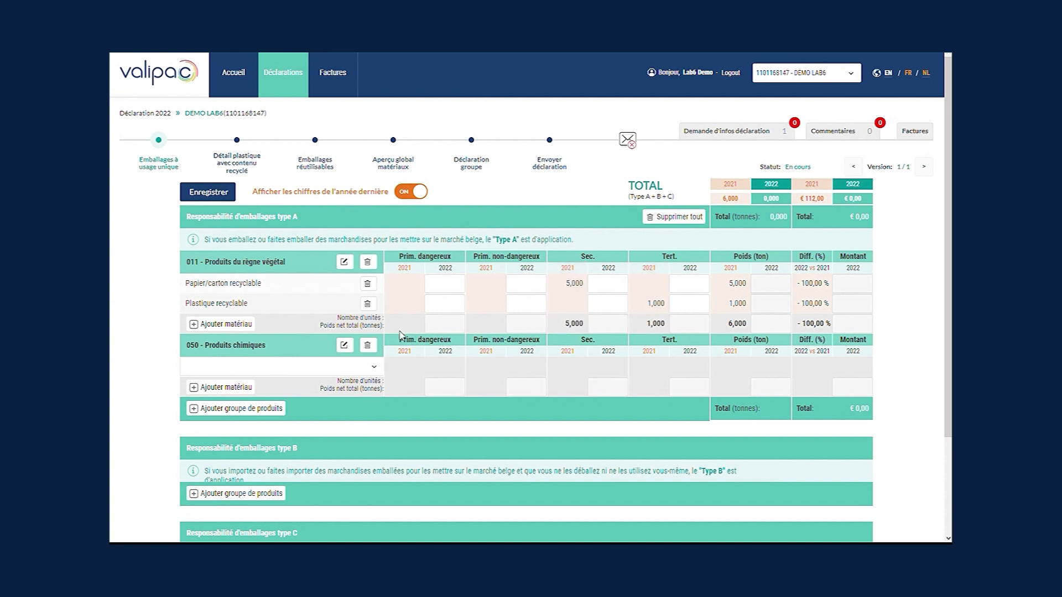
Hide last year's figures and show them again.
click(415, 192)
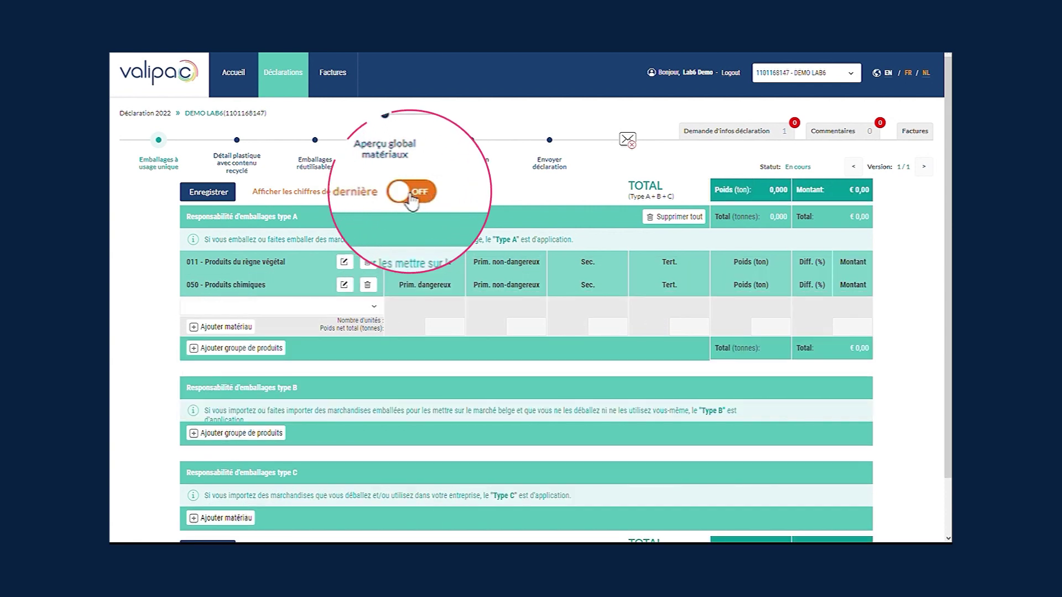
click(411, 193)
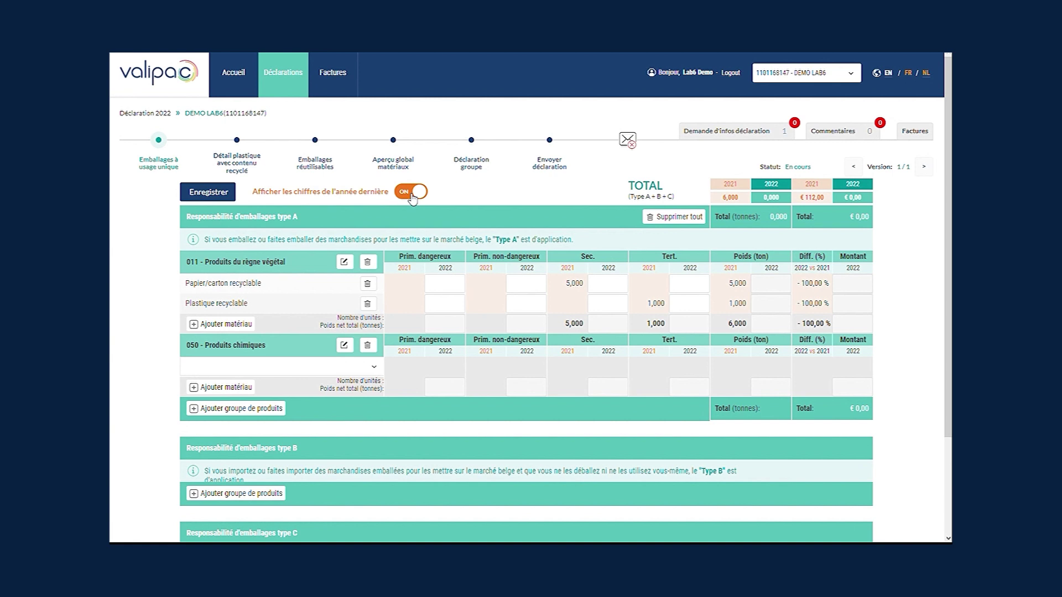
In group 011, enter 2022 weights of 6 tonnes secondary for Papier/carton recyclable and 1 tonne tertiary for Plastique recyclable.
click(608, 289)
click(684, 307)
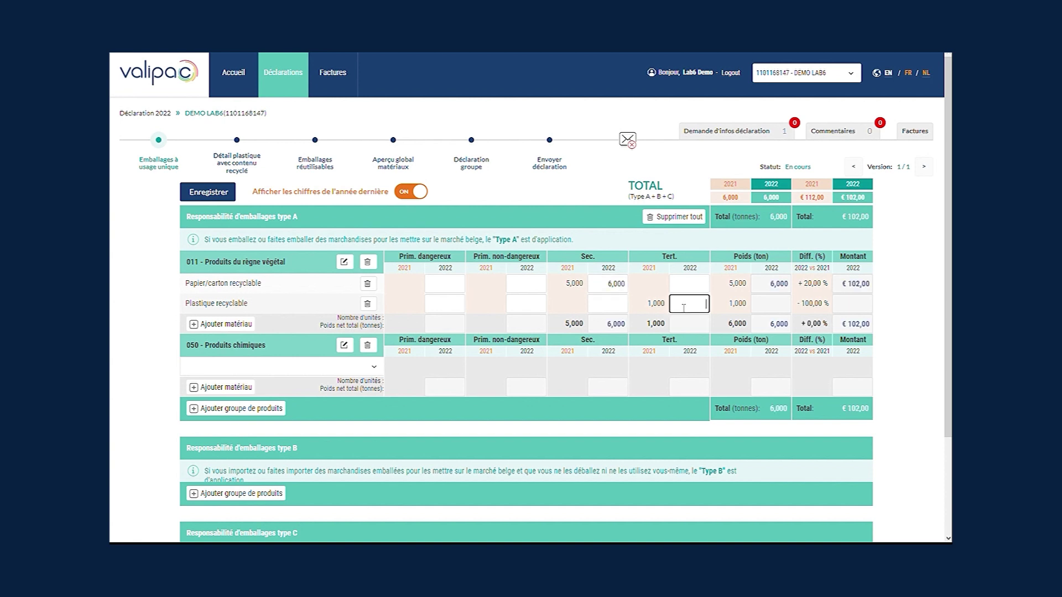
click(691, 370)
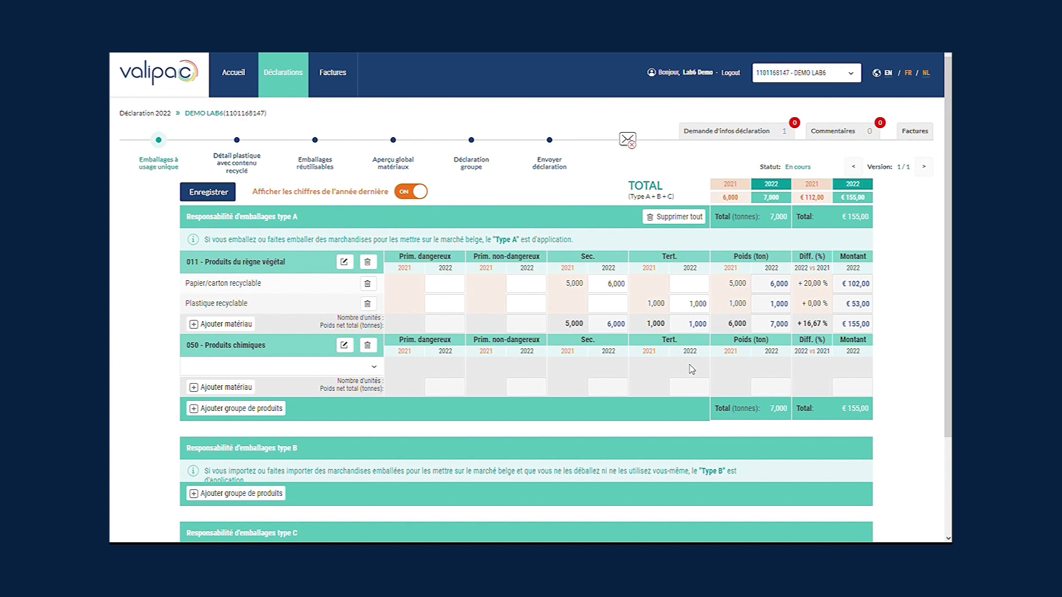
Add Plastique recyclable avec contenu recyclé to group 050 - Produits chimiques with a 2022 tertiary weight of 10 tonnes.
click(380, 370)
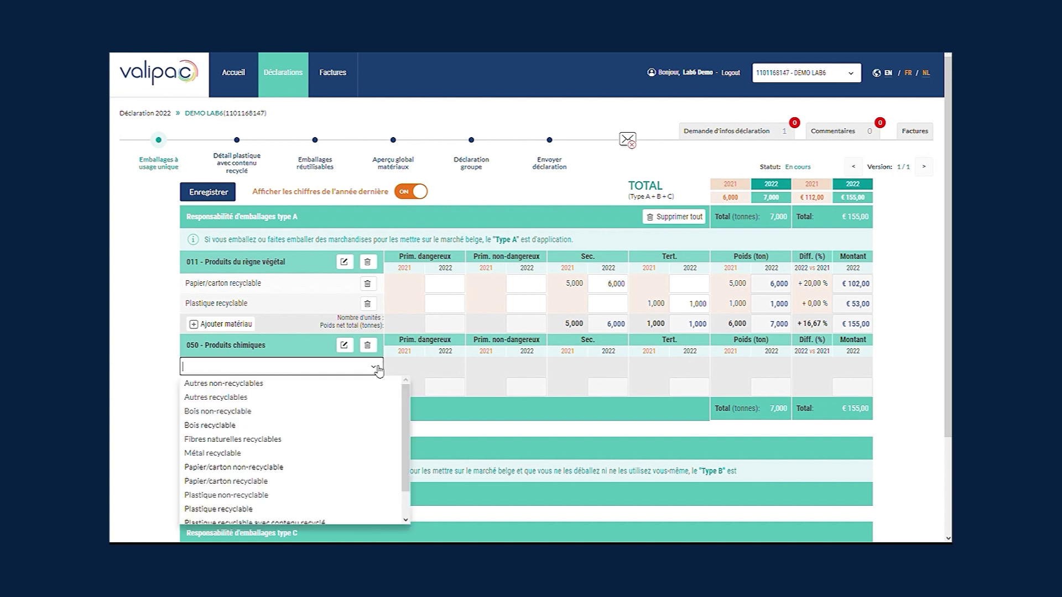
scroll(351, 415, down, 1)
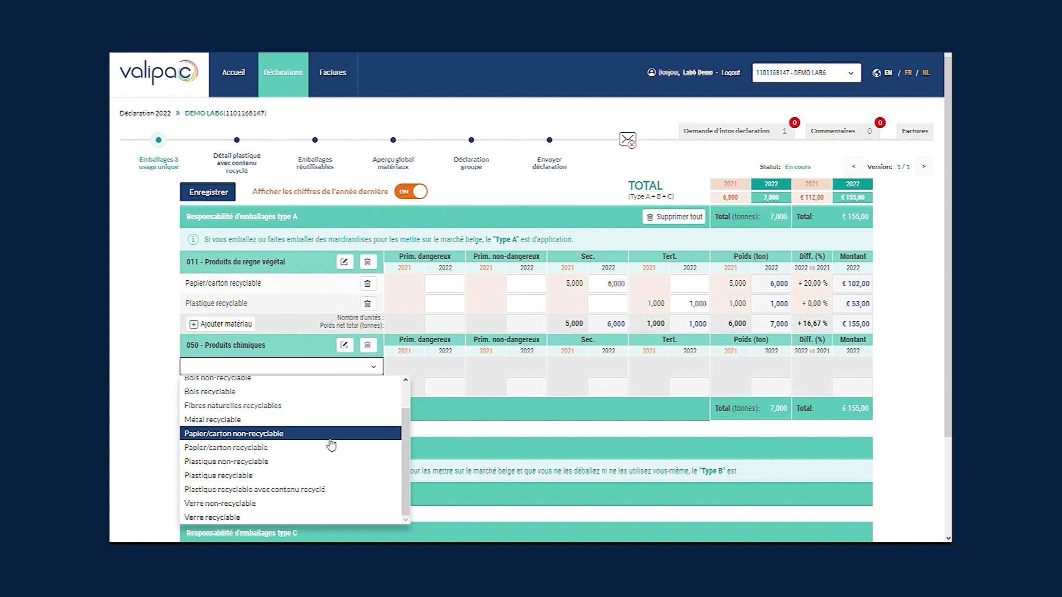
click(317, 489)
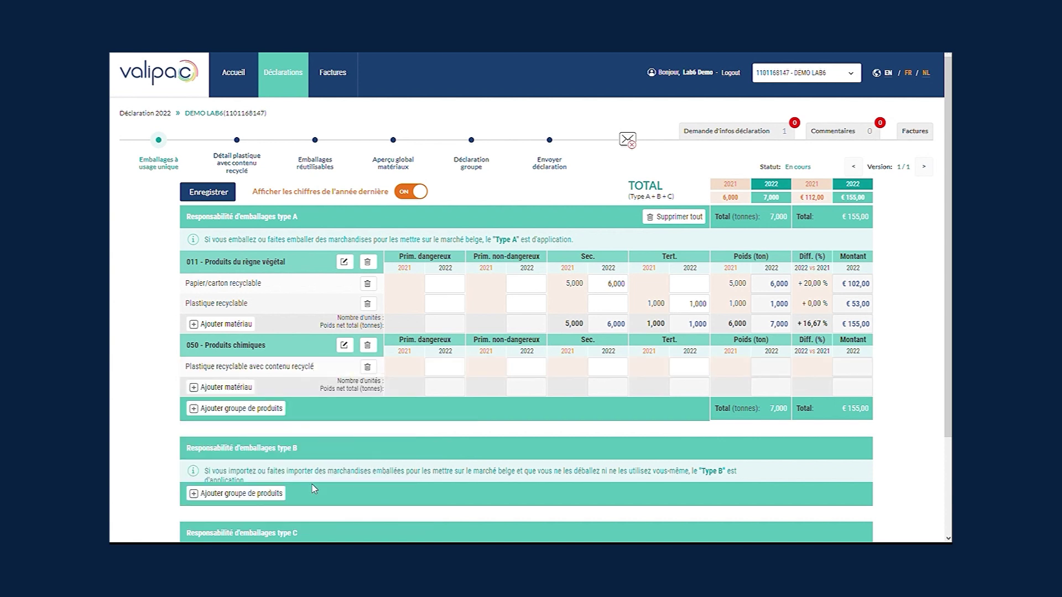
click(684, 370)
text(10)
click(665, 392)
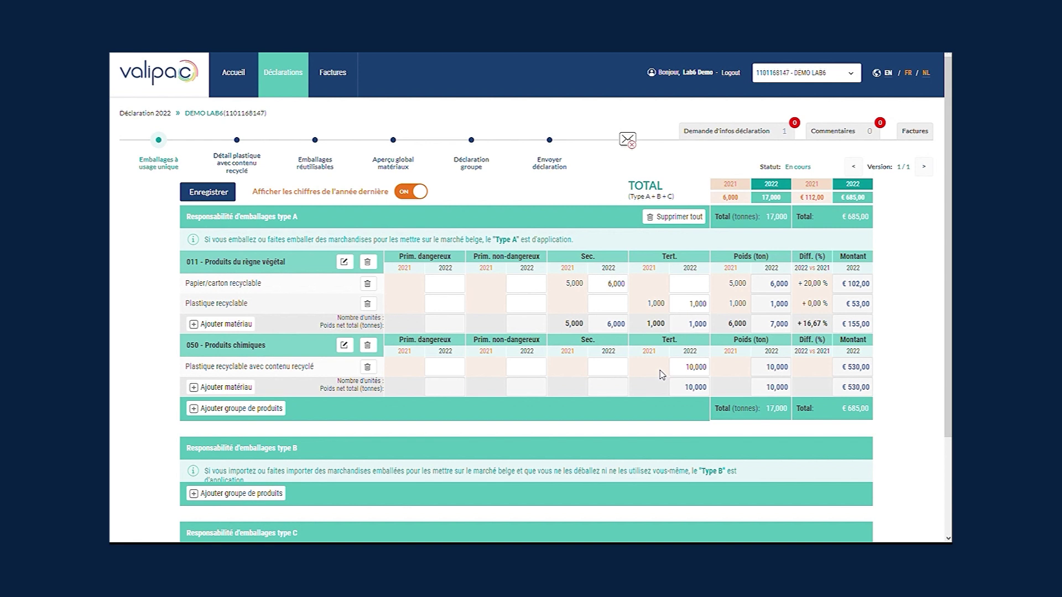
Delete the Plastique recyclable entry of group 011 - Produits du règne végétal and confirm.
click(367, 303)
click(397, 130)
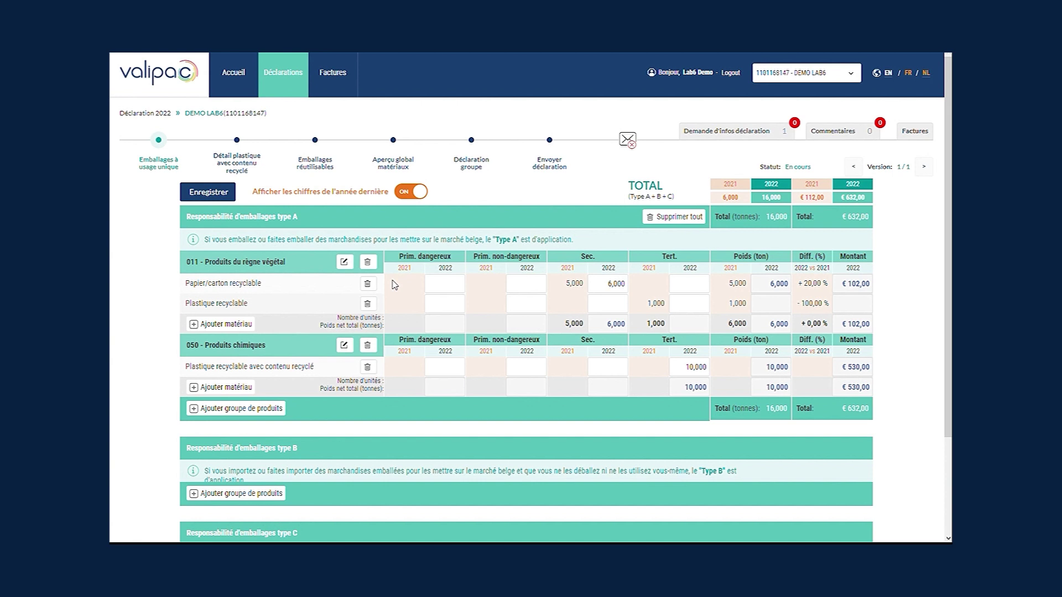
Delete the whole product group 050 - Produits chimiques and confirm.
click(374, 349)
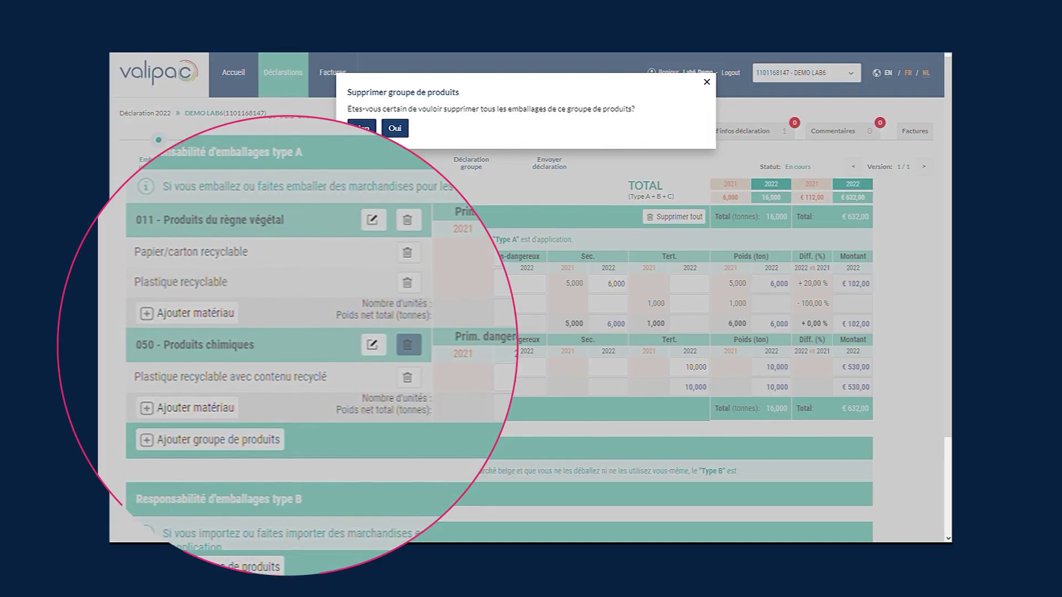
click(395, 128)
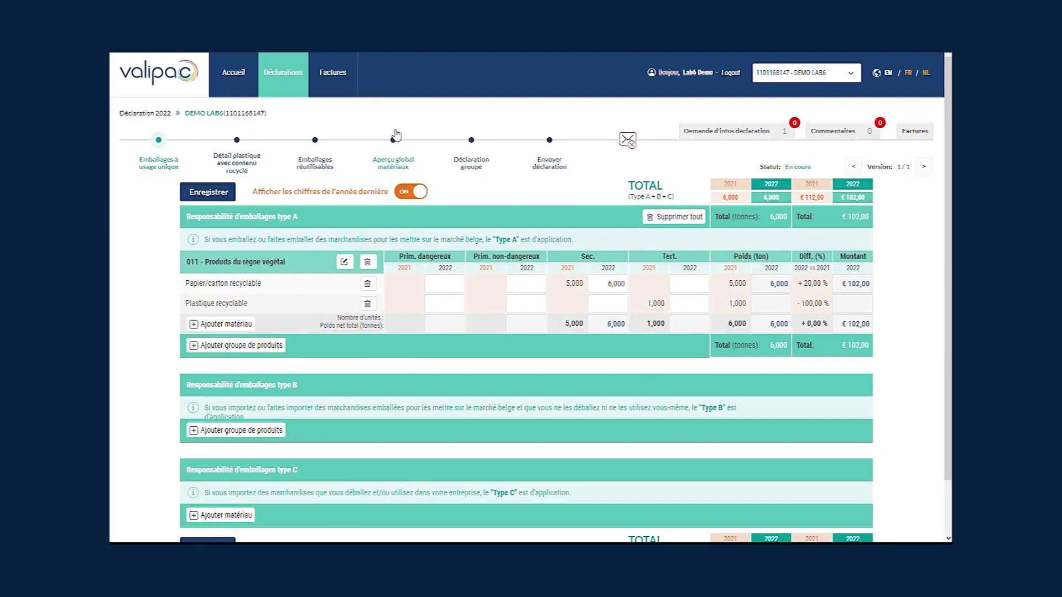
Save the single-use packaging data, go to Détail plastique avec contenu recyclé and dismiss the weight mismatch message.
click(225, 195)
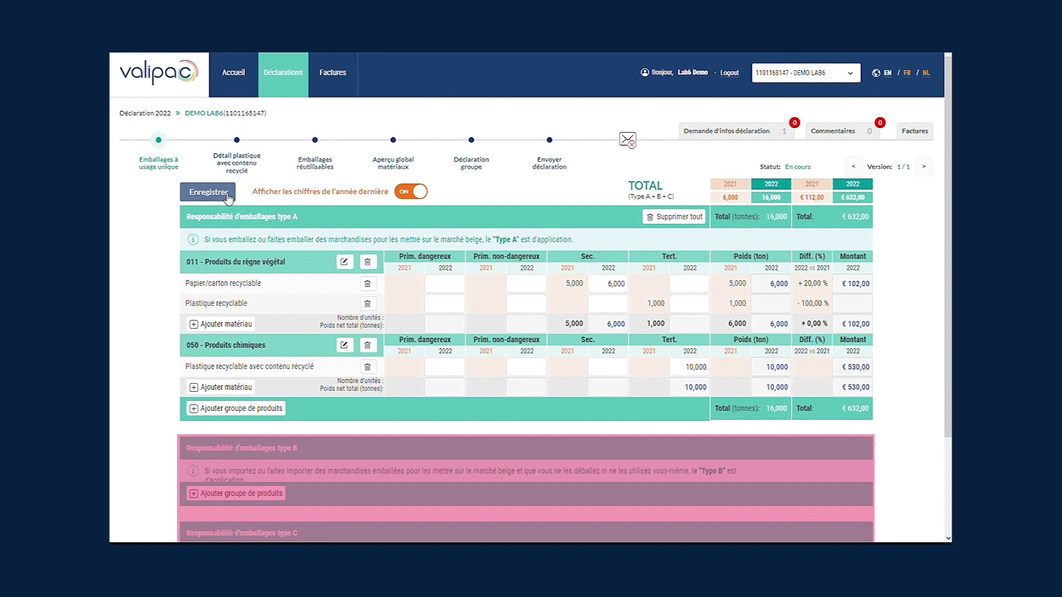
click(237, 168)
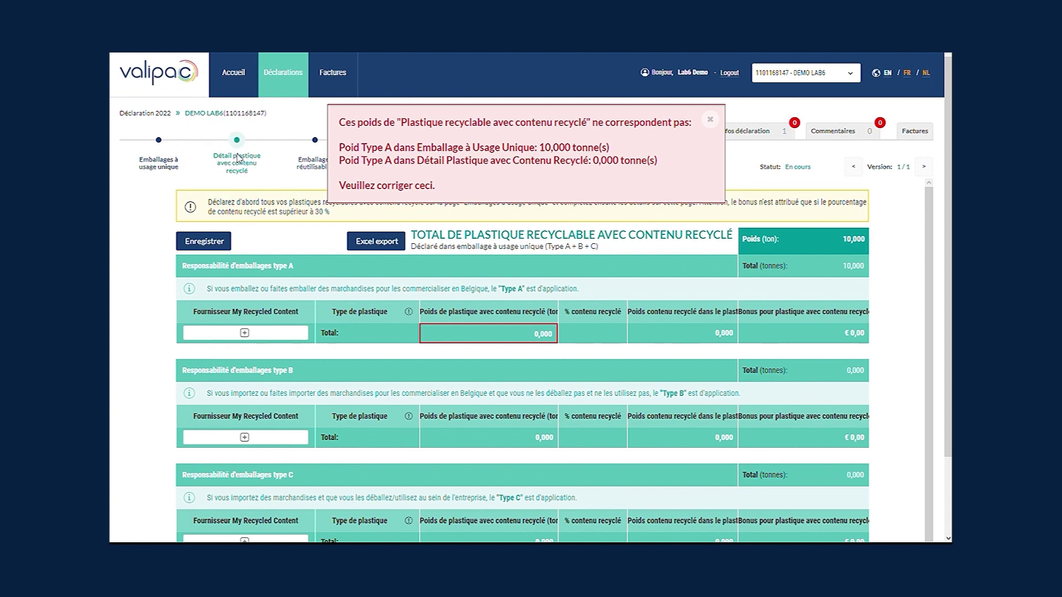
click(713, 120)
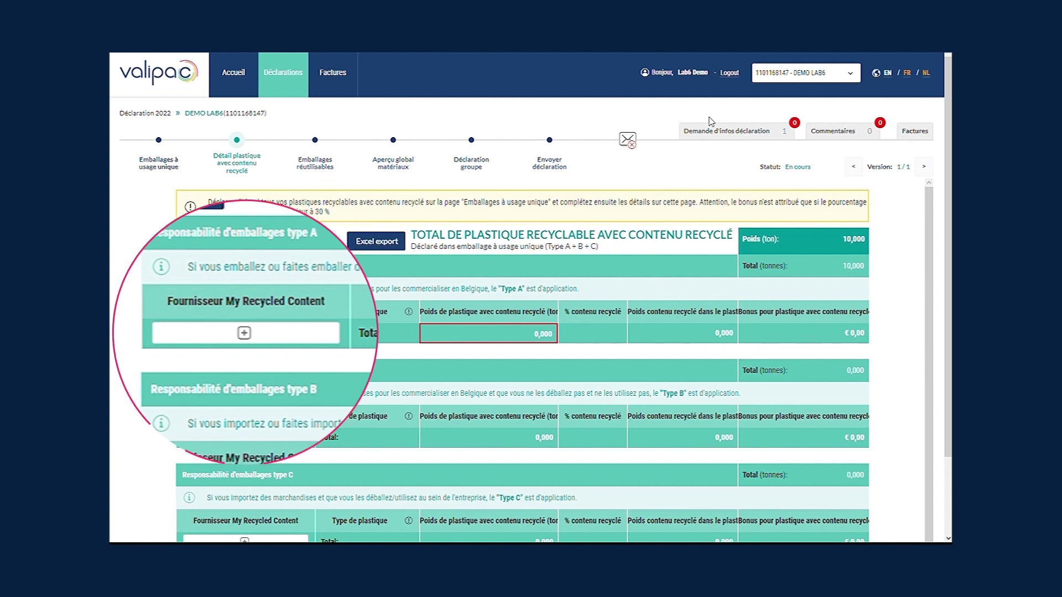
Add a Type A entry for supplier Hobon with Plastiques Souples, a weight of 6 tonnes and 35% recycled content.
click(245, 334)
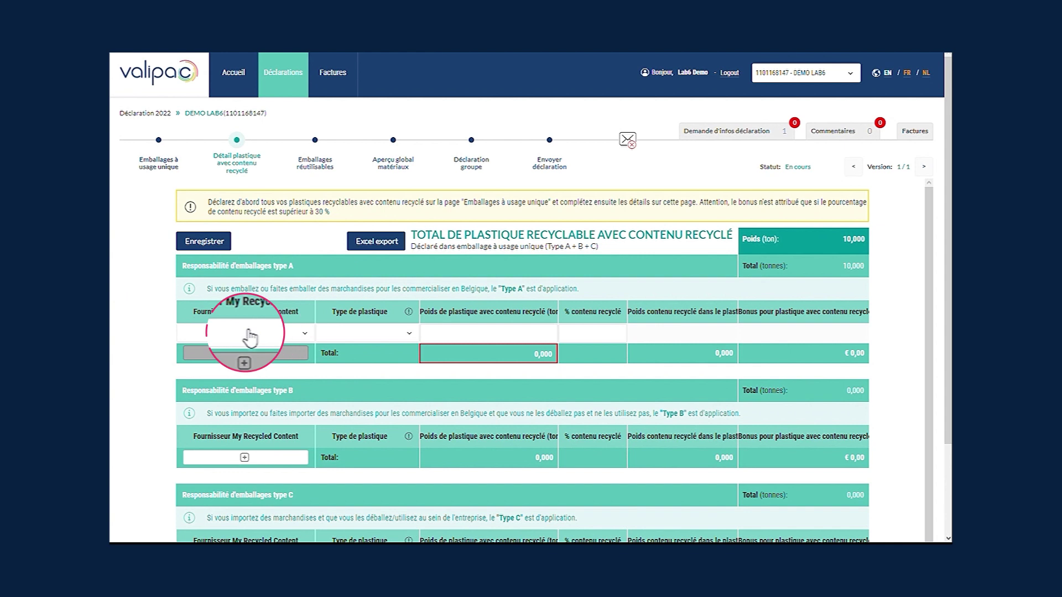
click(305, 335)
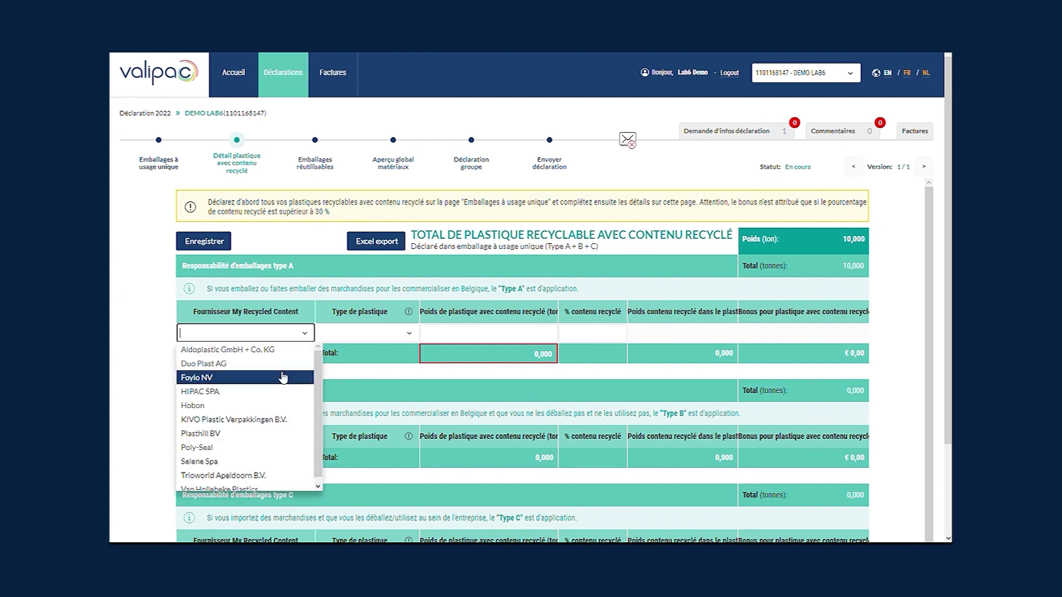
click(270, 405)
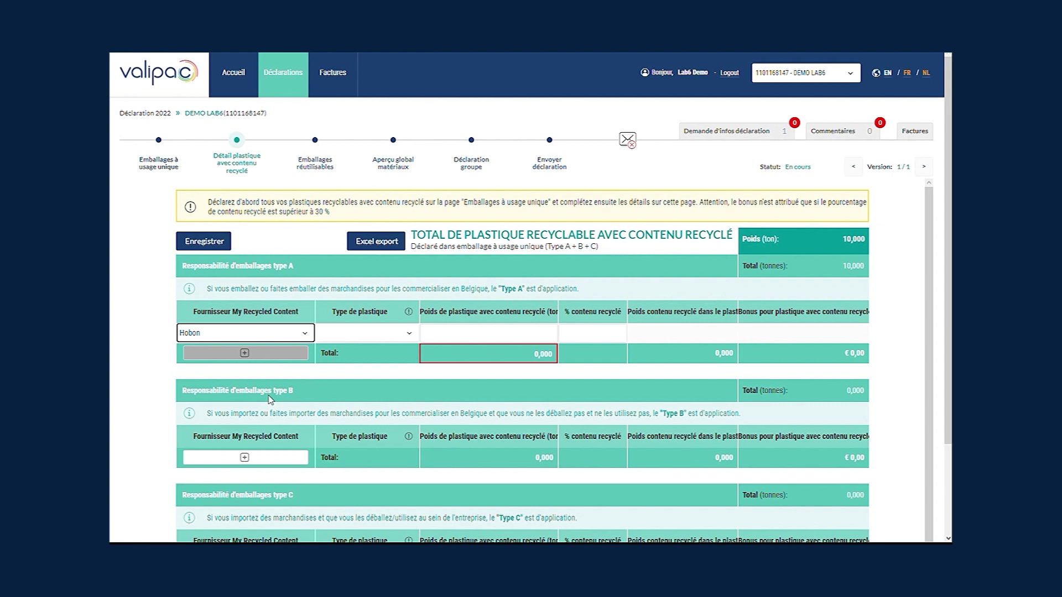
click(410, 340)
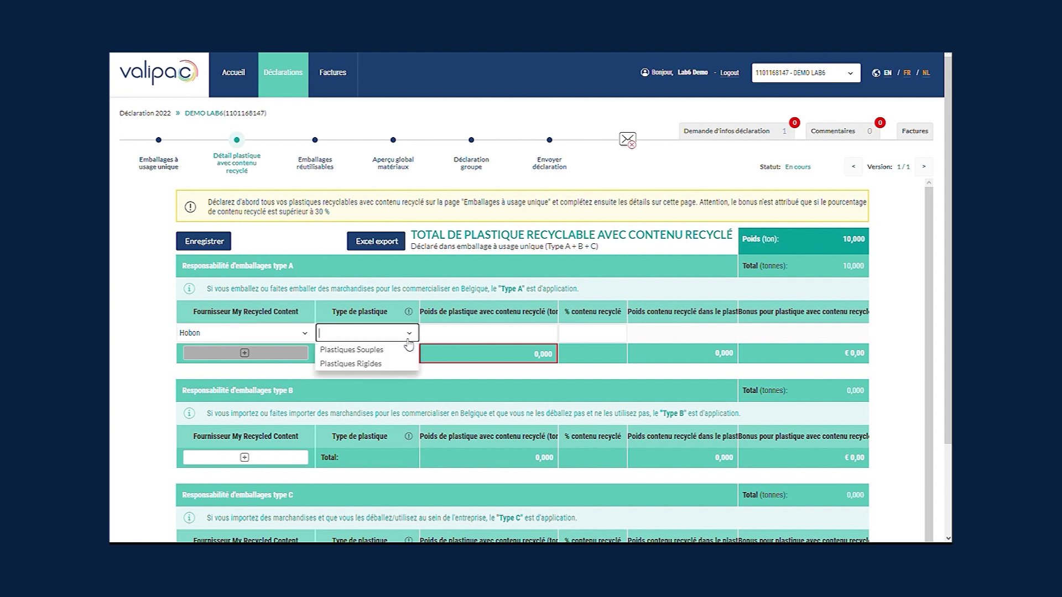
click(407, 349)
click(542, 336)
double_click(543, 336)
text(6)
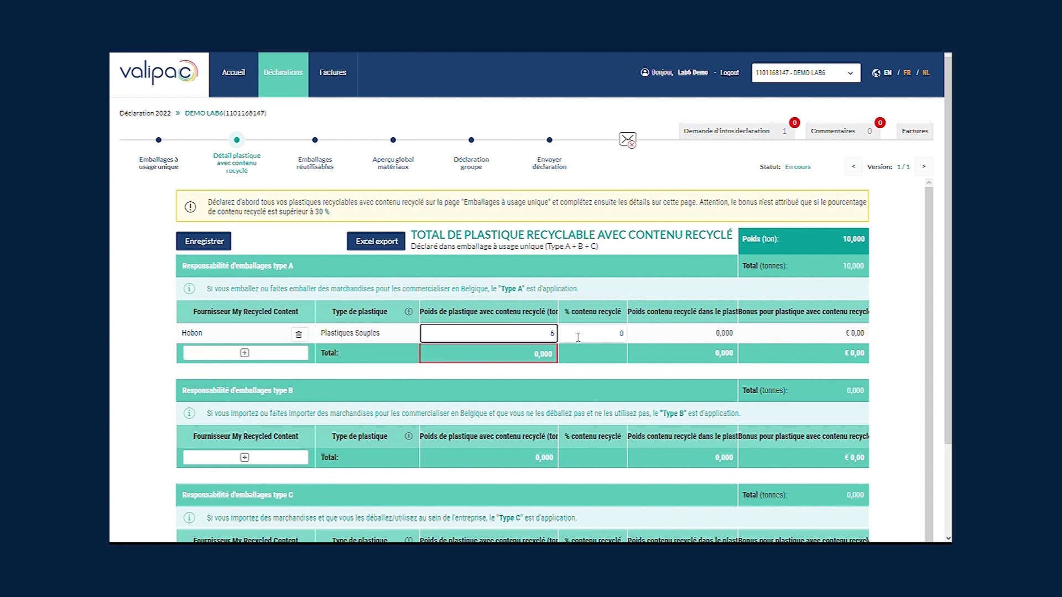
click(578, 336)
text(35)
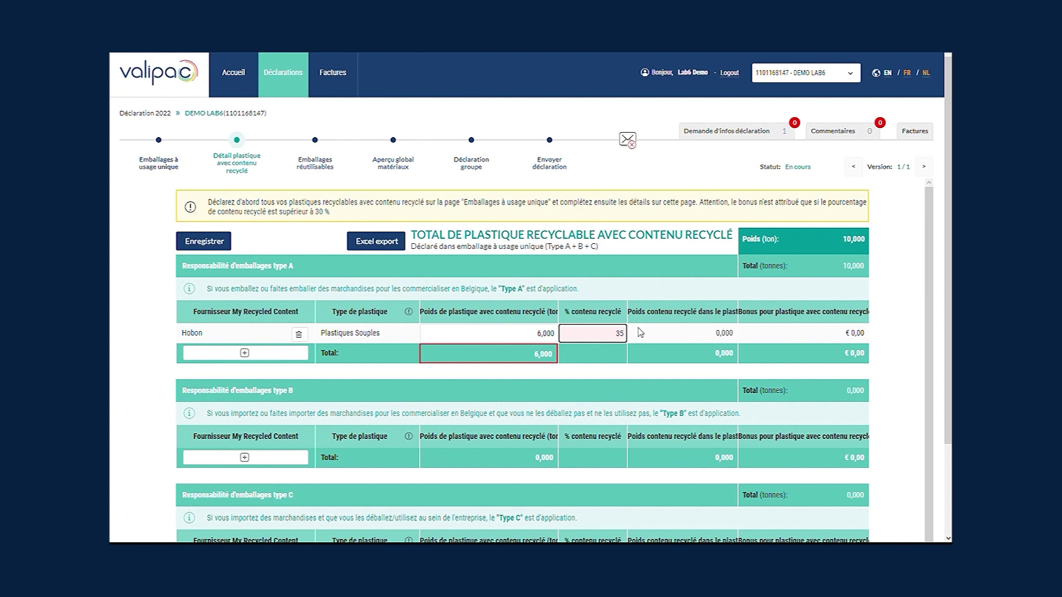
Add a Type A entry for supplier Foylo NV with Plastiques Rigides and a weight of 3 tonnes.
click(257, 354)
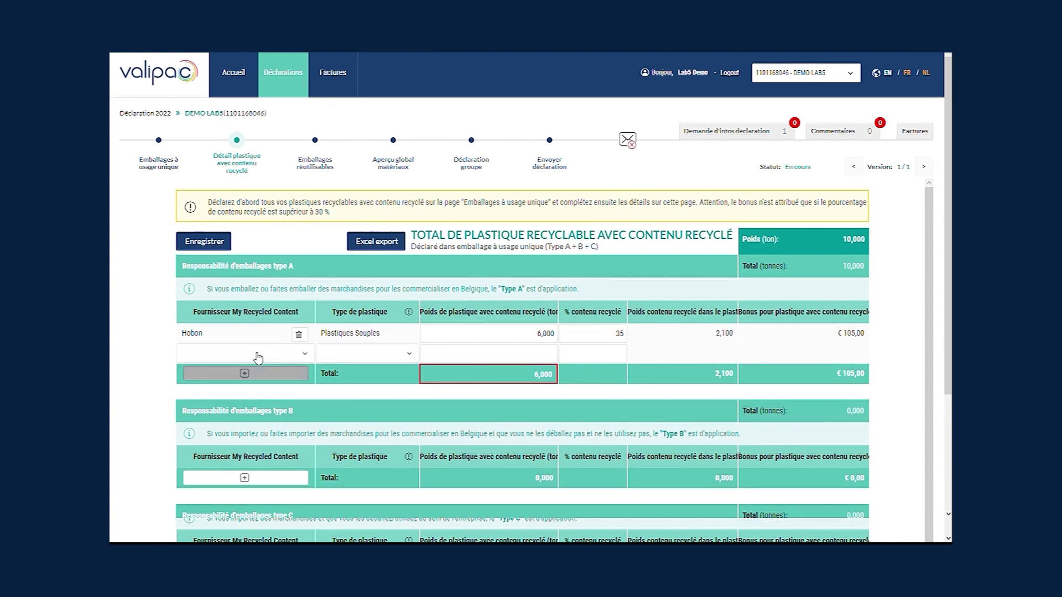
click(257, 355)
click(252, 404)
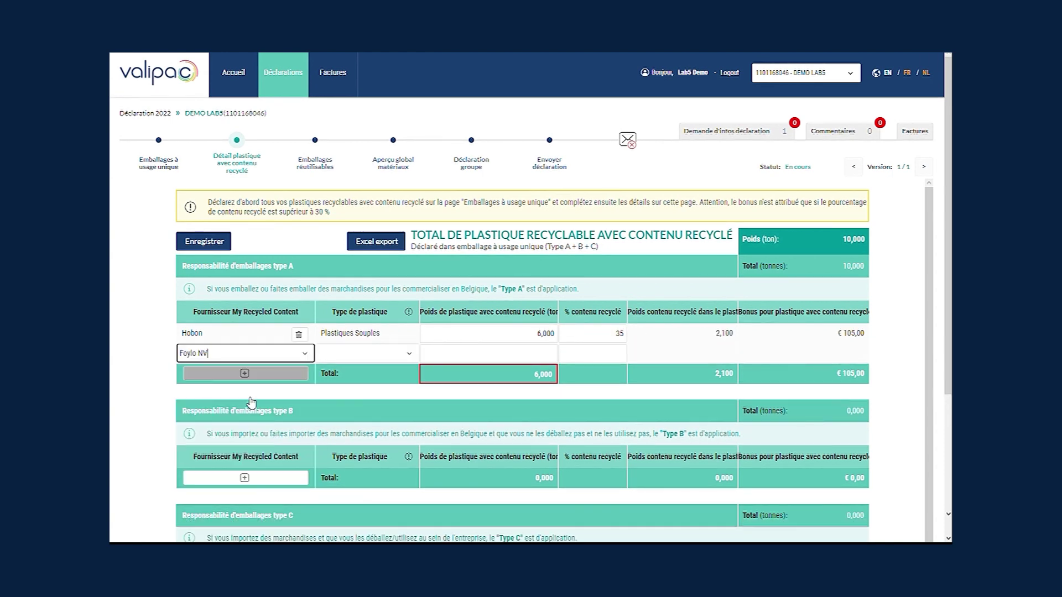
click(410, 358)
click(391, 385)
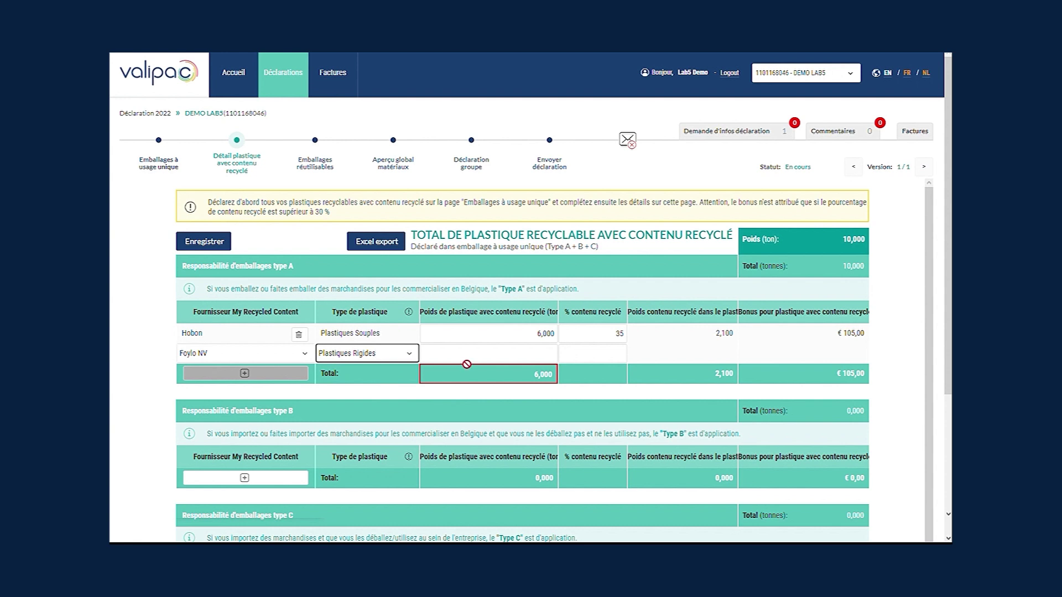
click(506, 356)
text(3)
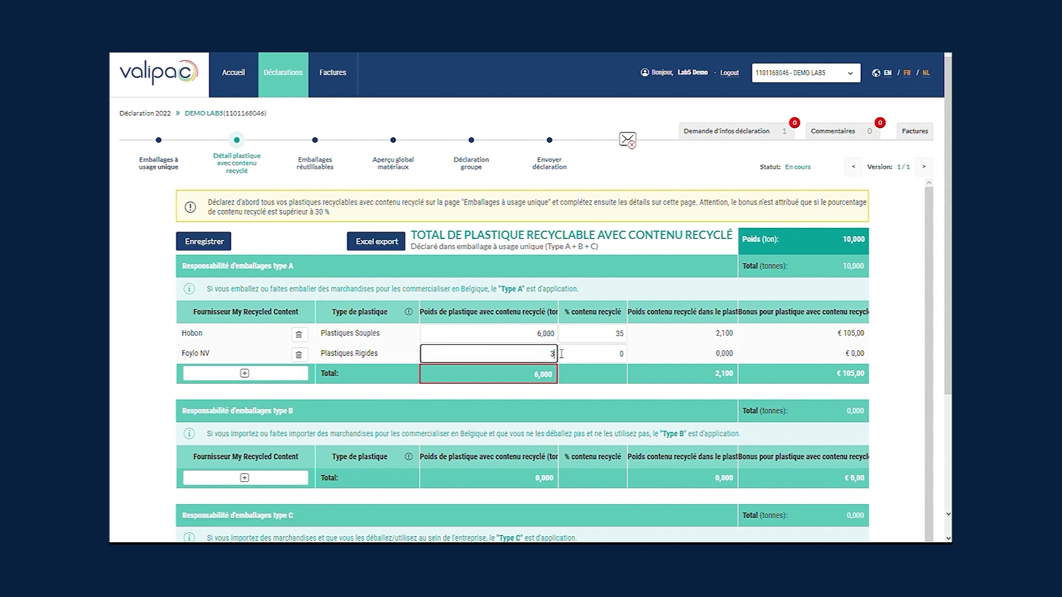
click(574, 353)
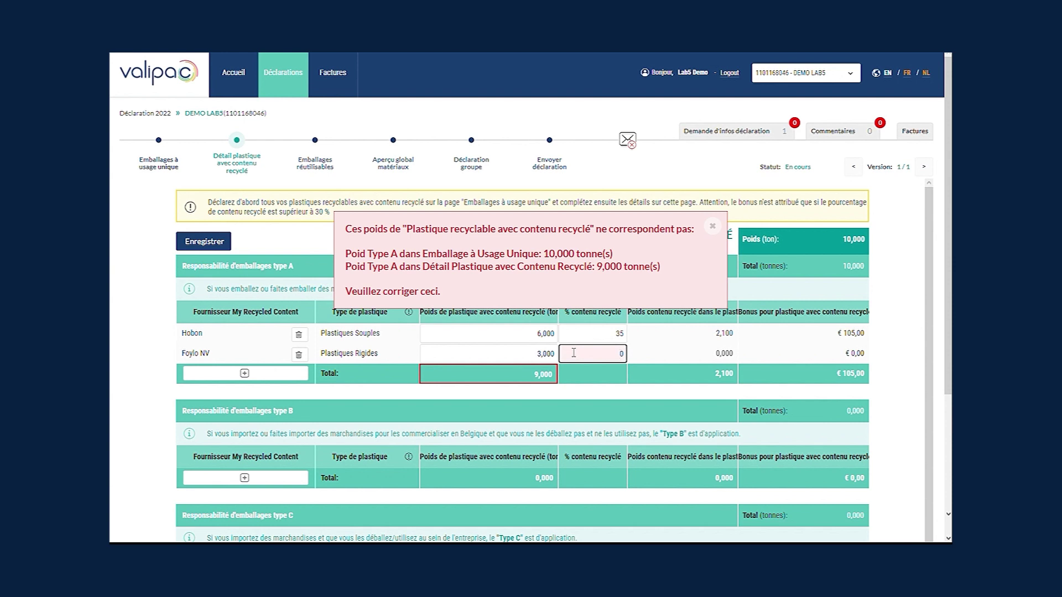
Correct the Foylo NV weight to 4 tonnes and set its recycled content to 45%.
key(shift+Tab)
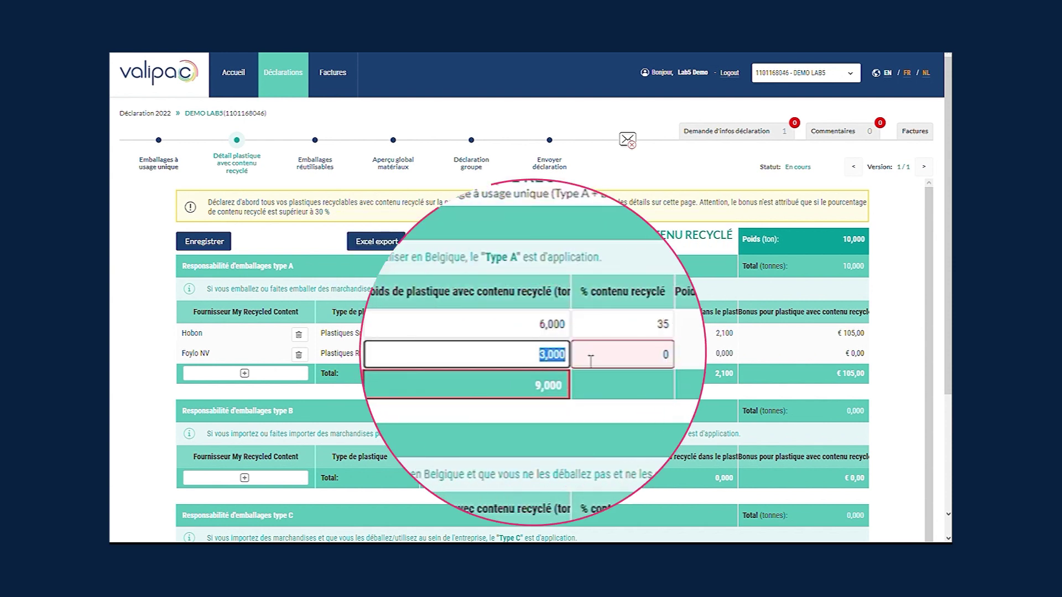
text(4)
click(593, 360)
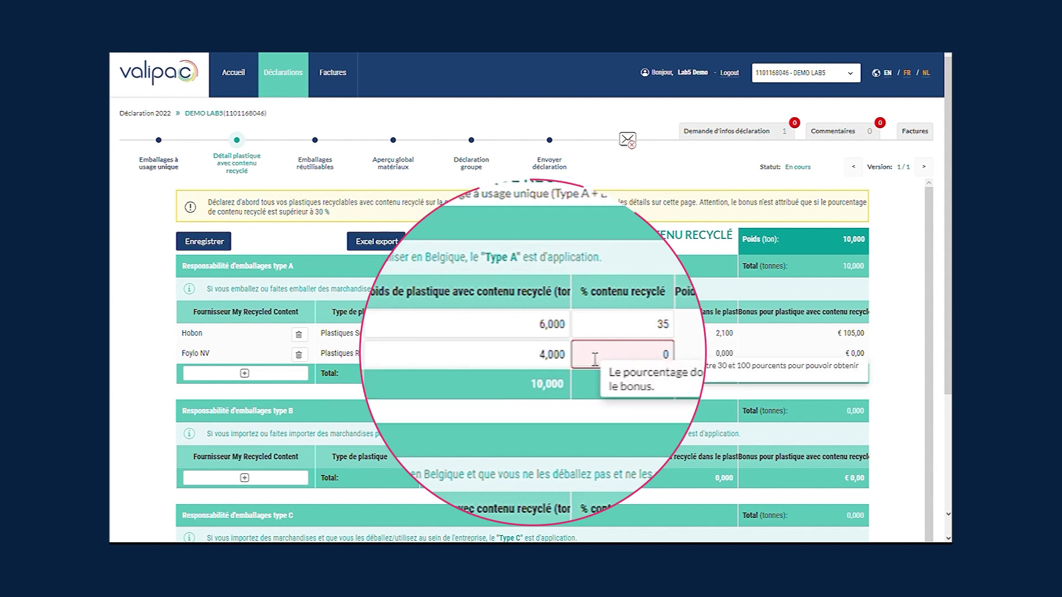
text(45)
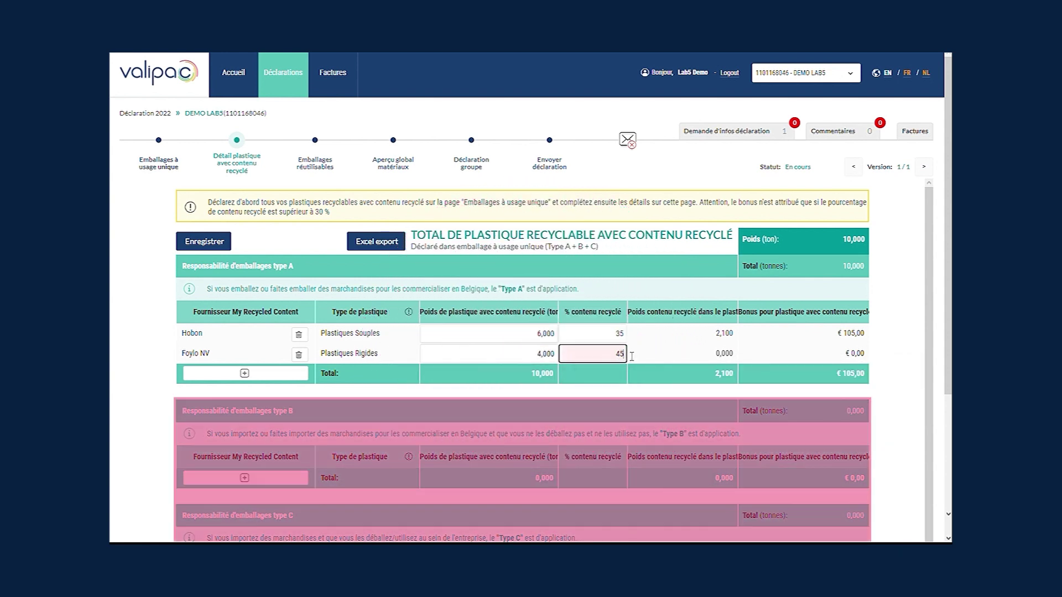
click(644, 376)
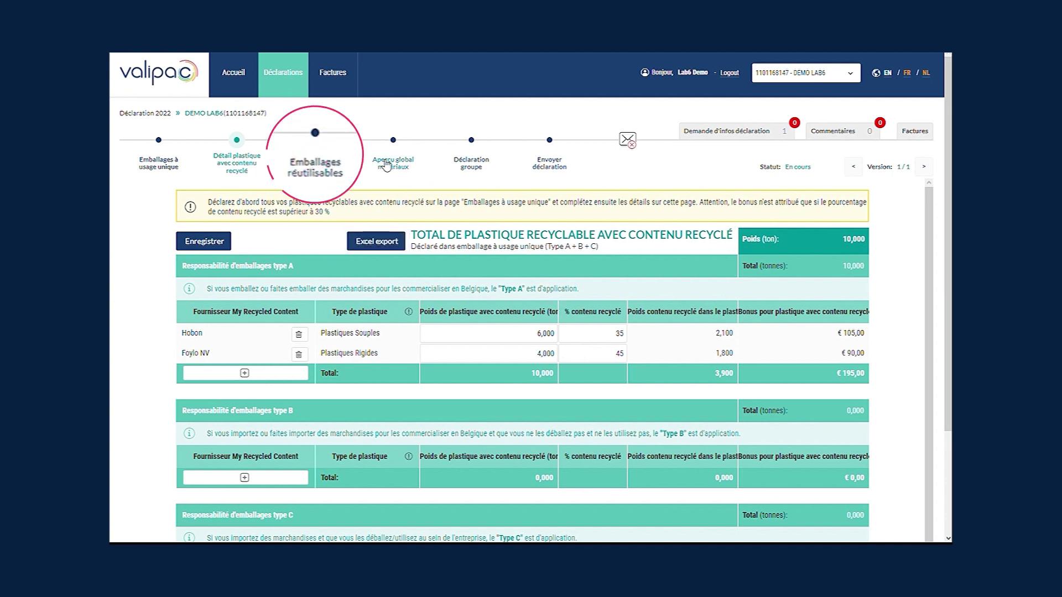
Go to Emballages réutilisables and set the 2022 quantity of the Type A Palettes Euro to 95.
click(316, 162)
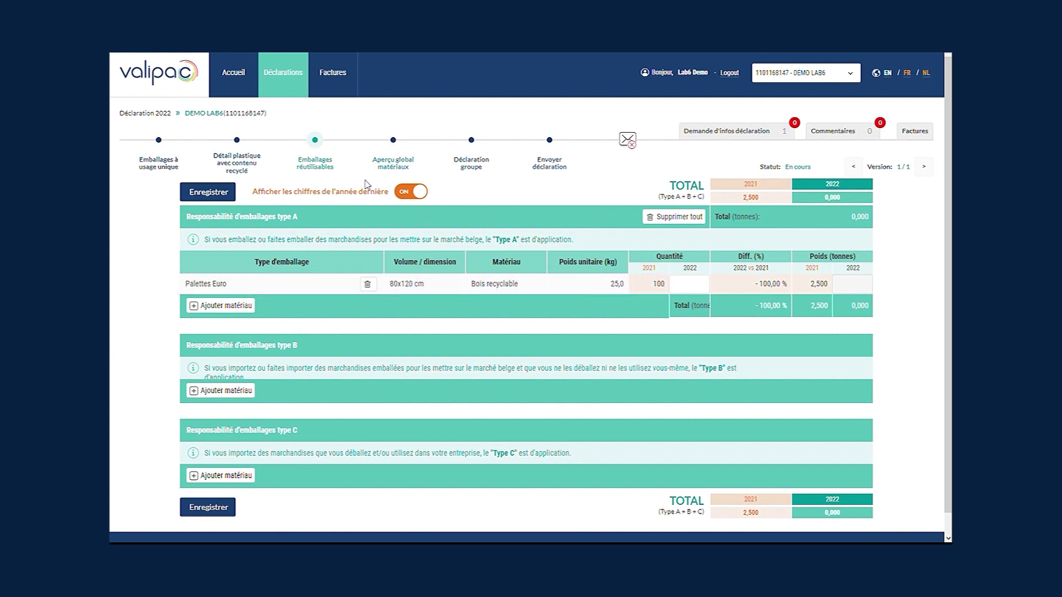
click(688, 288)
text(95)
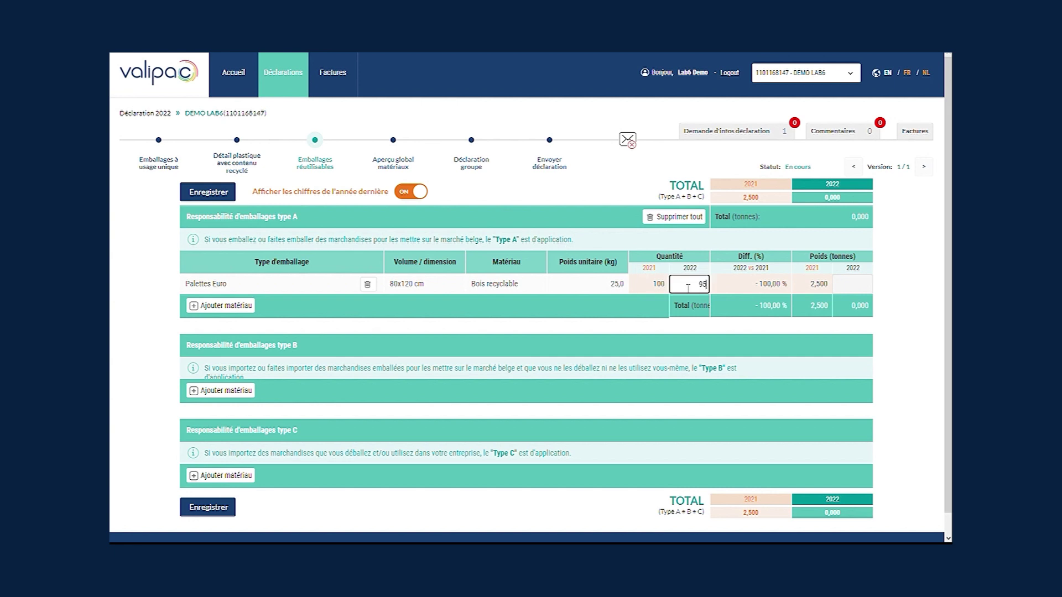
Add Palettes CHEP - Bois recyclable - 100x120 cm - 28,0 kg to the Type A reusable packaging with a 2022 quantity of 50.
click(227, 309)
click(373, 304)
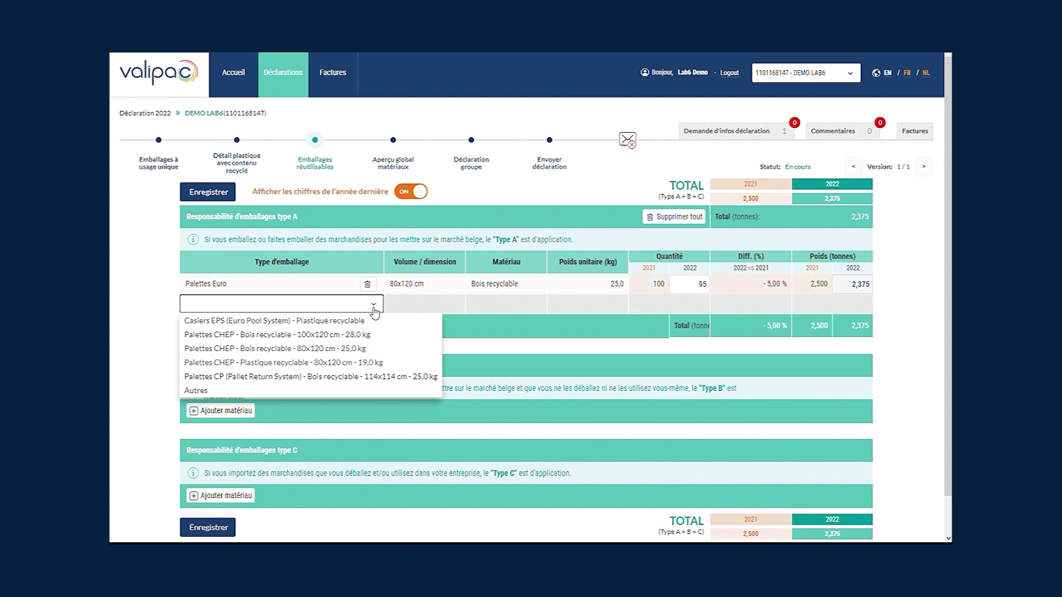
click(365, 335)
click(694, 312)
text(50)
click(664, 325)
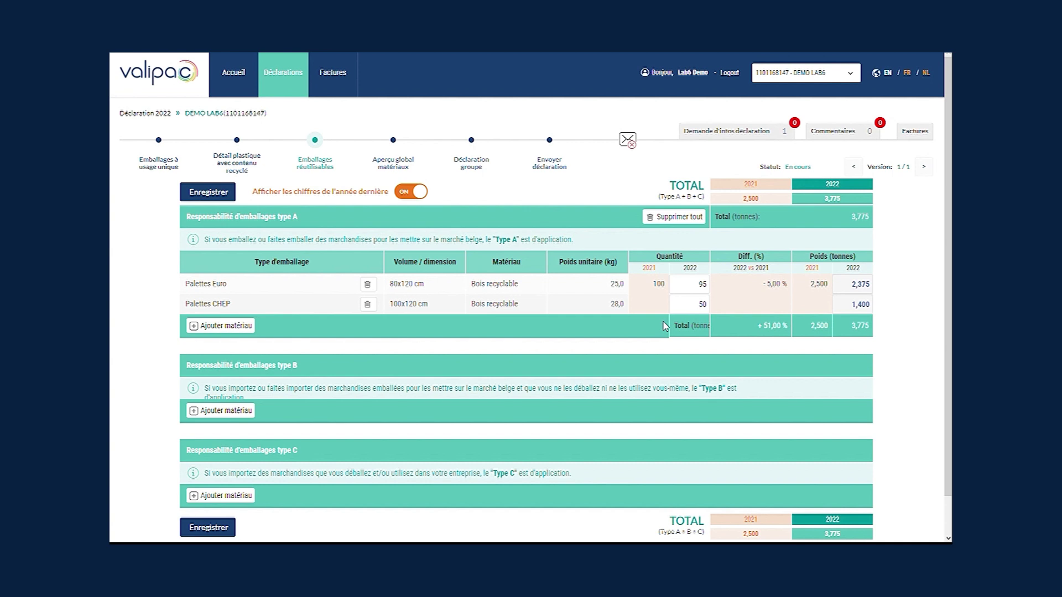
Add an empty Autres row to the Type A reusable packaging and delete it again.
click(247, 325)
click(374, 325)
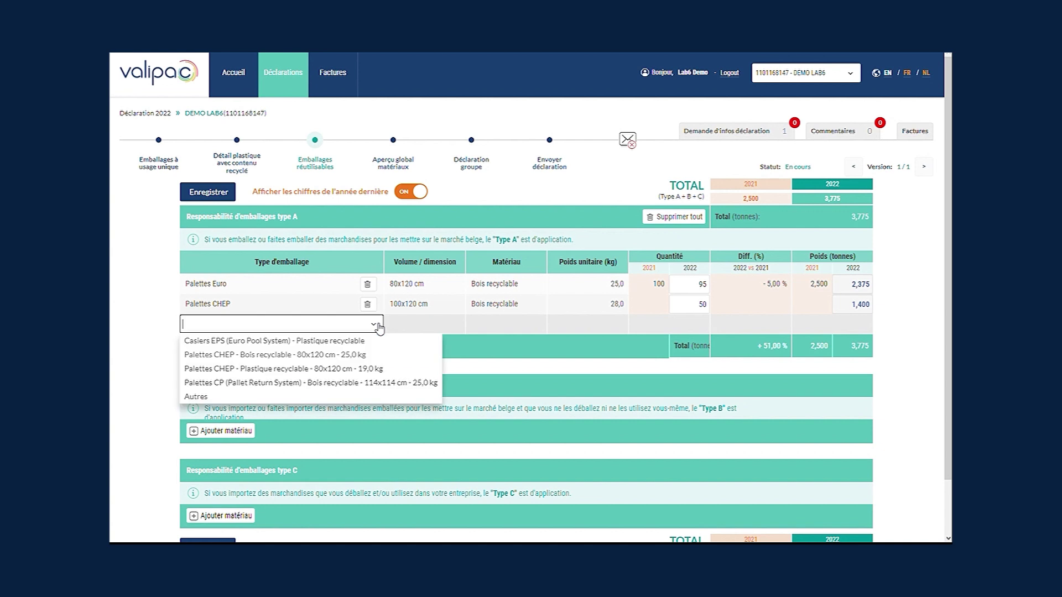
click(220, 397)
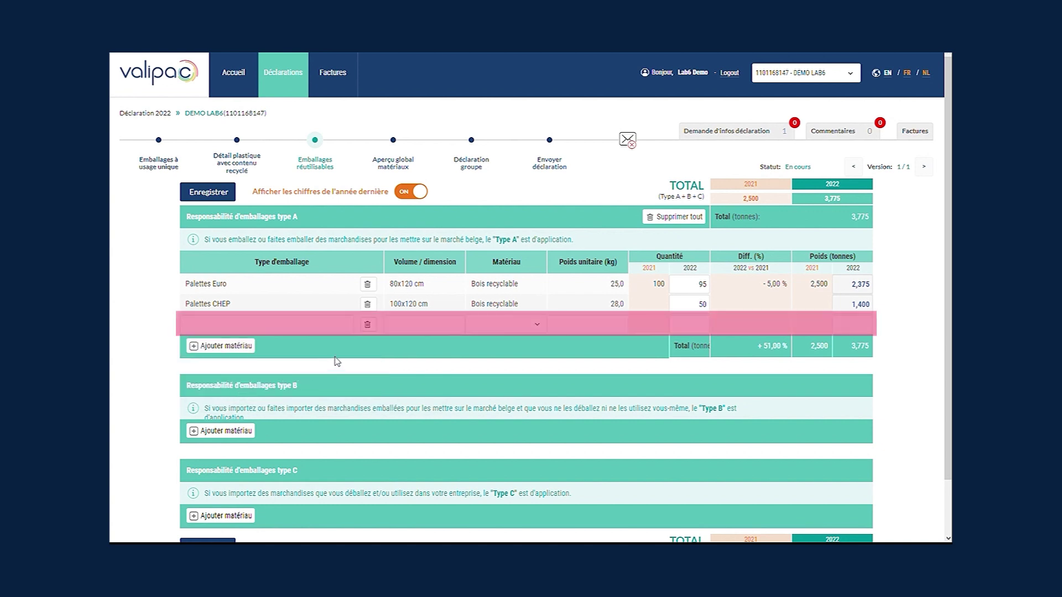
click(351, 328)
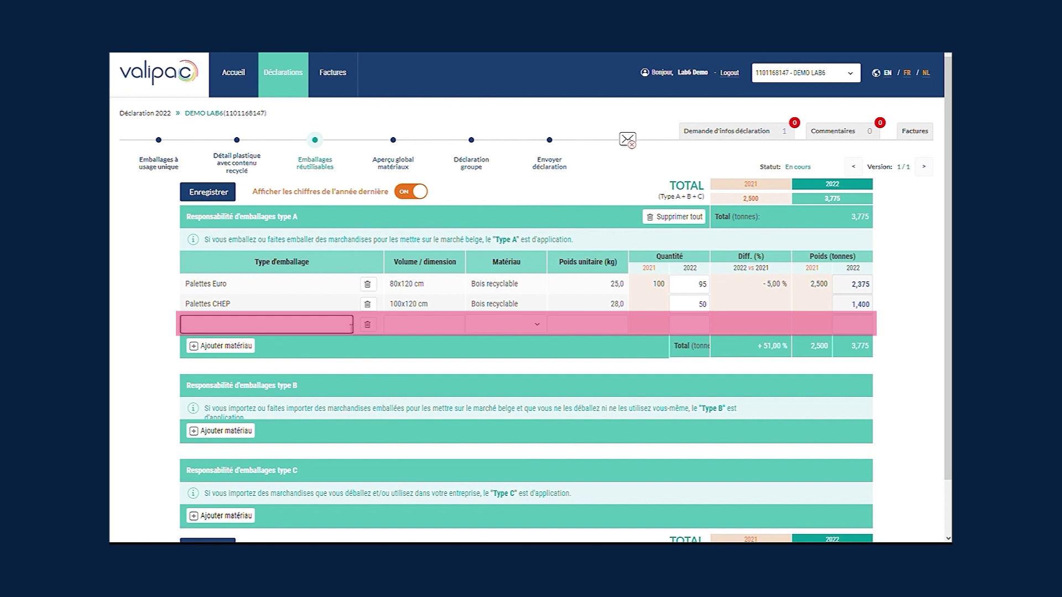
click(367, 327)
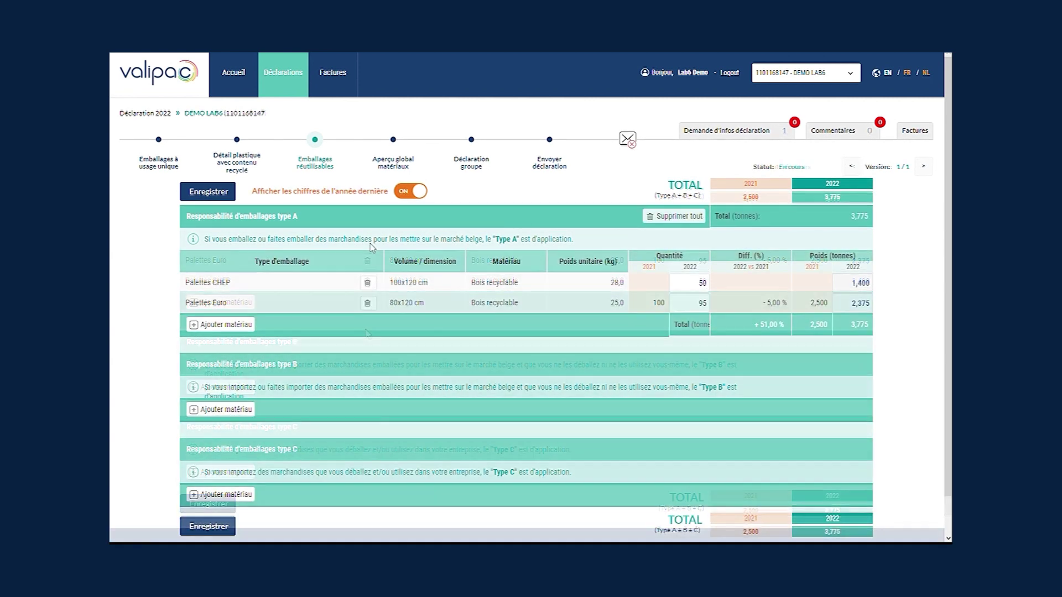
Review the tonnages and contributions per material in Aperçu global matériaux and continue to Déclaration groupe.
click(393, 139)
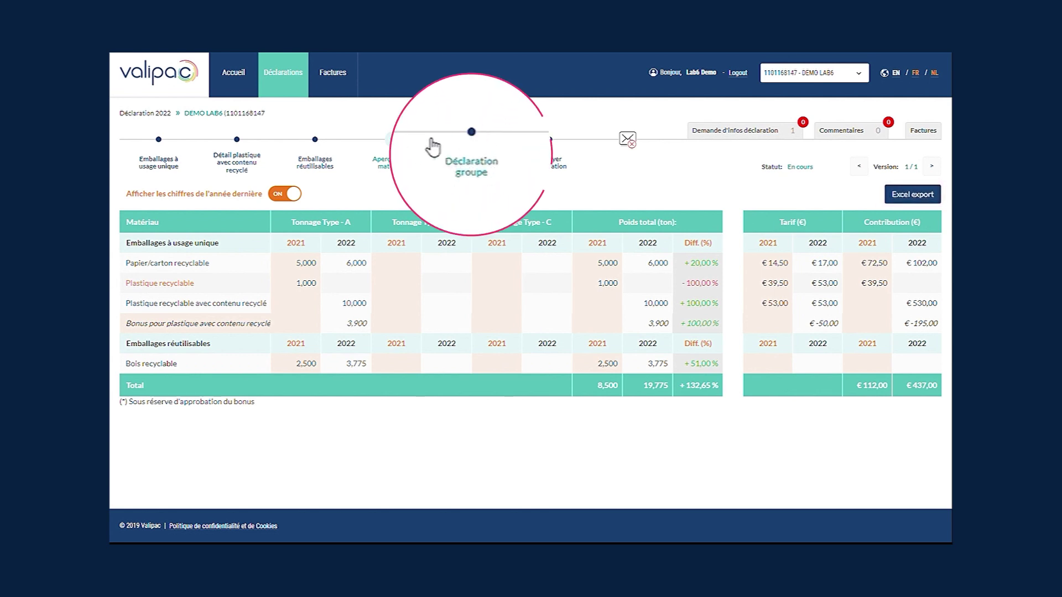
click(470, 160)
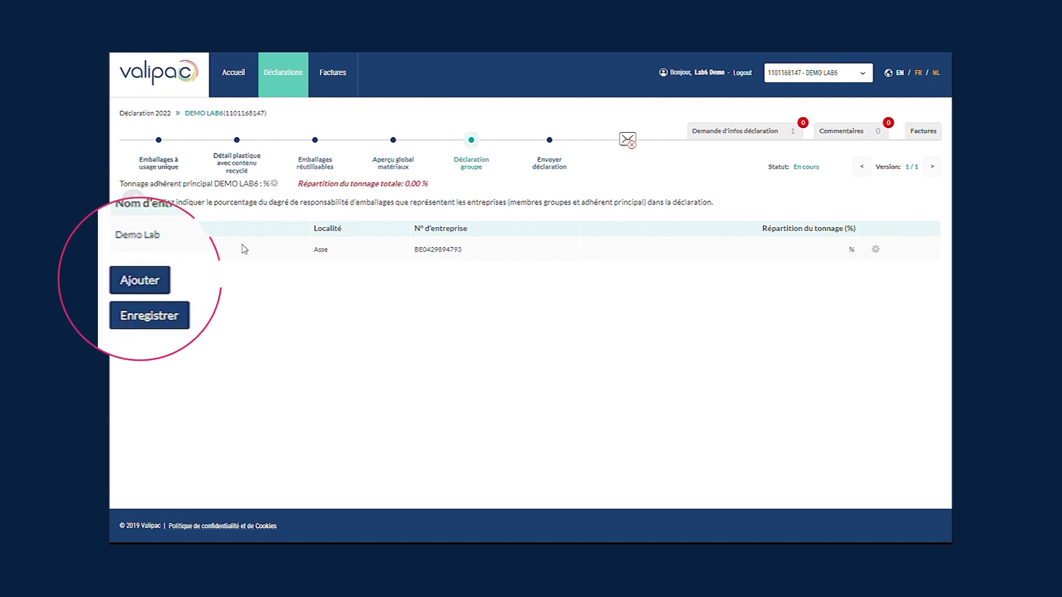
Add the company DEMO SA in Wemmel to the group declaration with its company number and a 10% tonnage share.
click(145, 281)
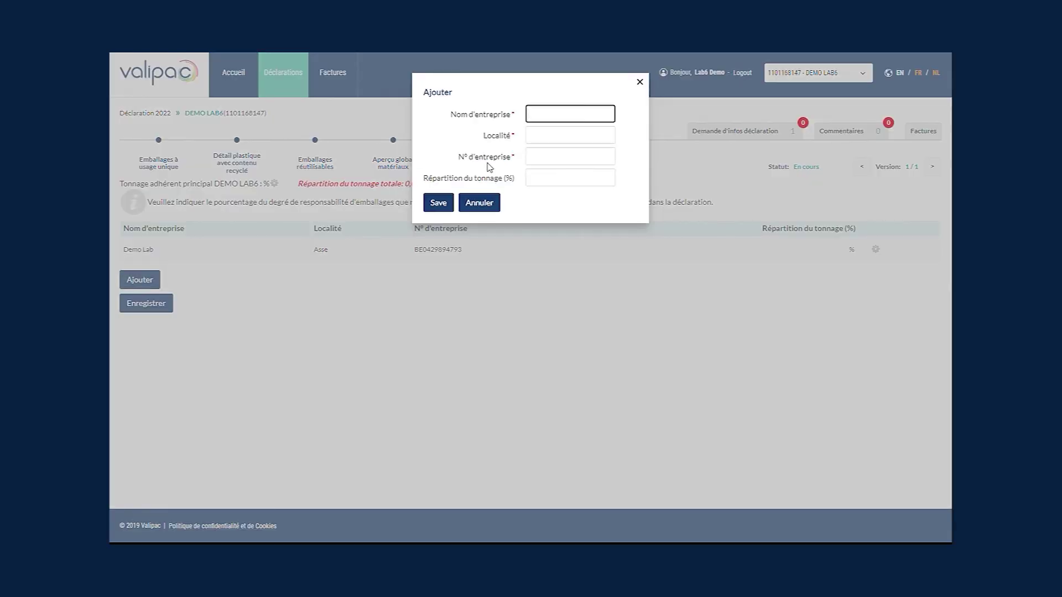
text(DEMO SA)
click(593, 136)
text(Wemmel)
click(585, 159)
text(BE0000000089)
click(584, 178)
text(10)
click(453, 203)
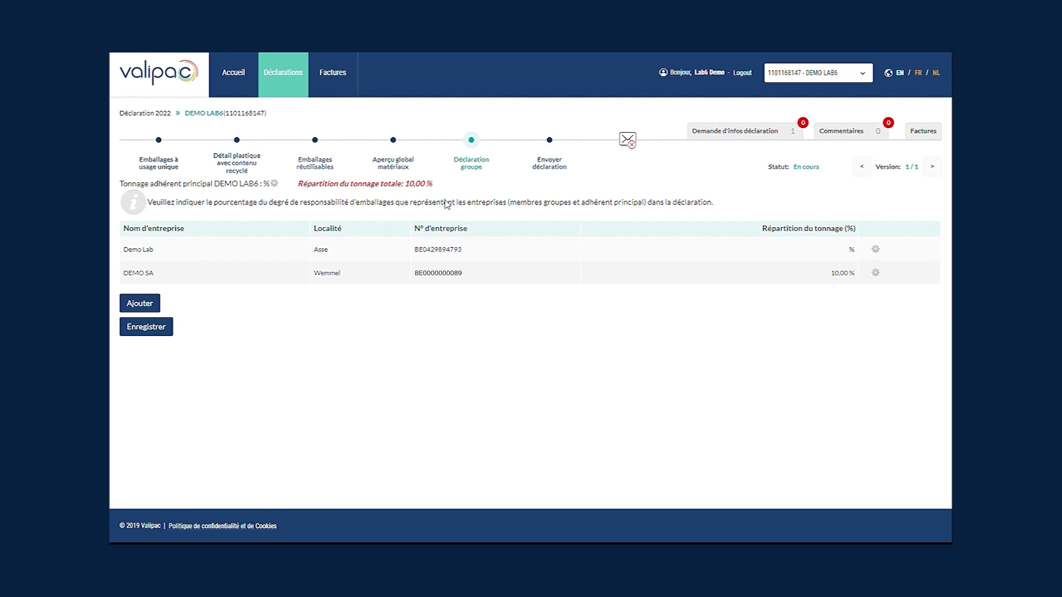
Set the tonnage share of the group member Demo Lab to 30%.
click(875, 249)
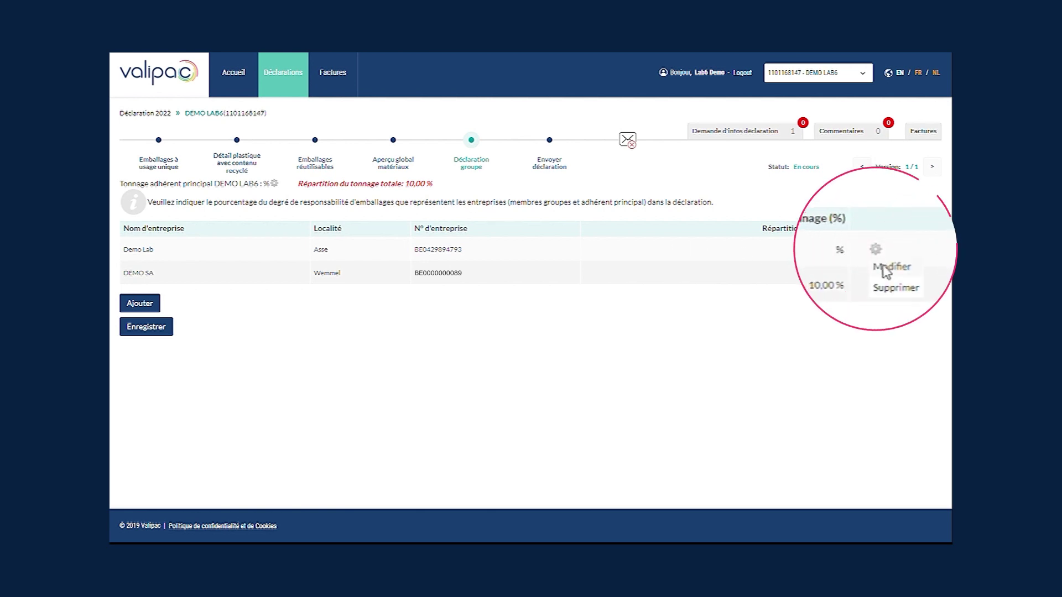
click(886, 271)
click(588, 178)
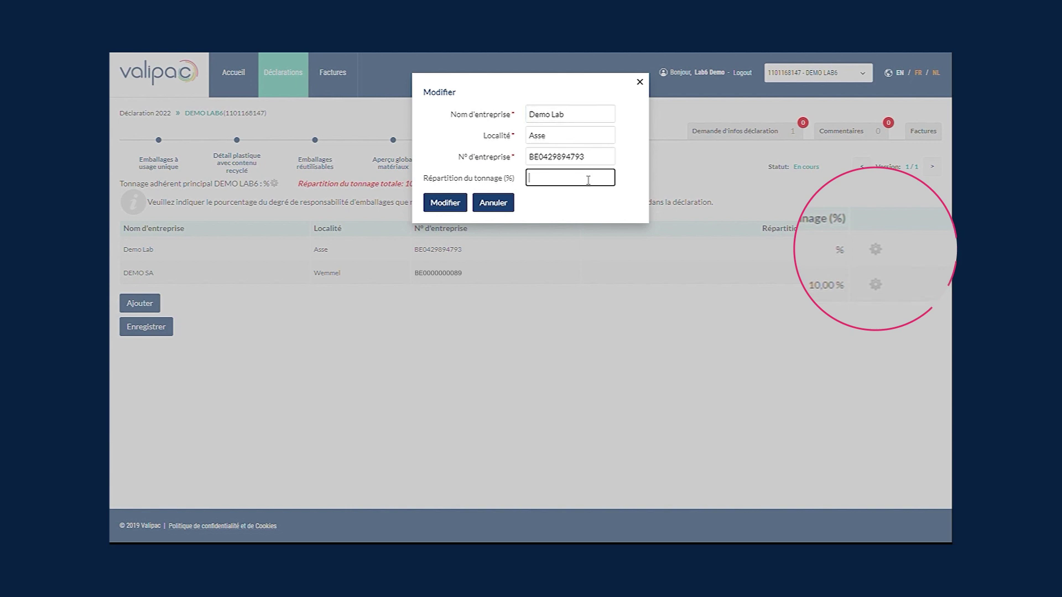
text(30)
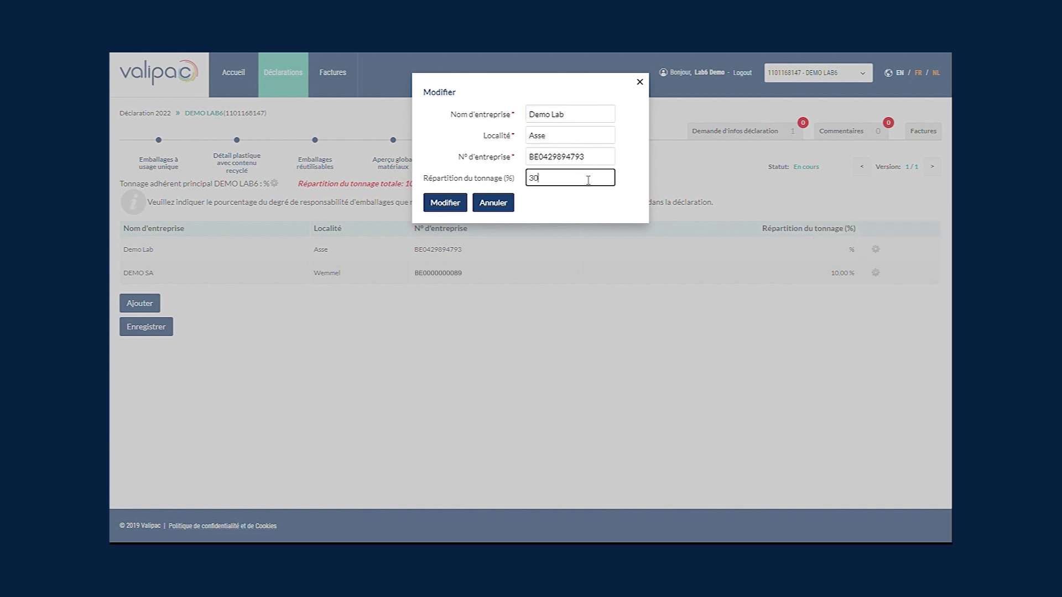
click(450, 203)
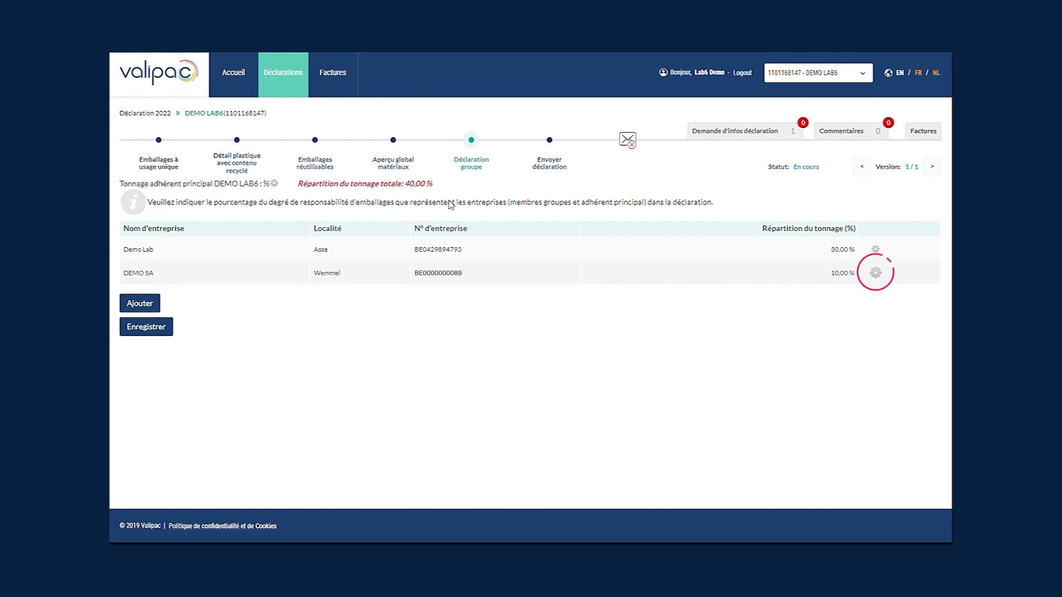
Delete the company DEMO SA from the group declaration and confirm.
click(876, 272)
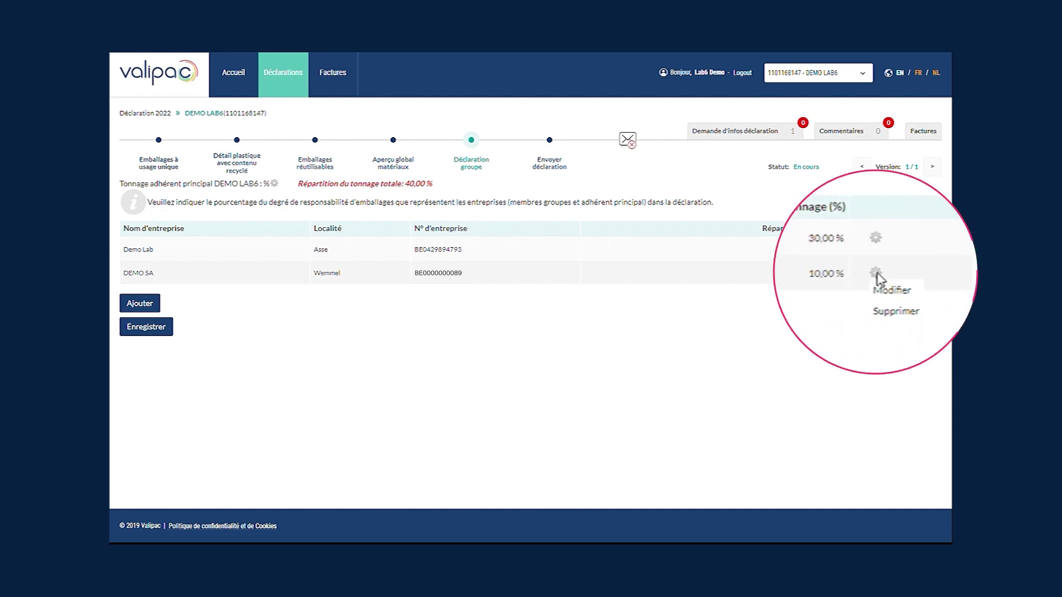
click(887, 314)
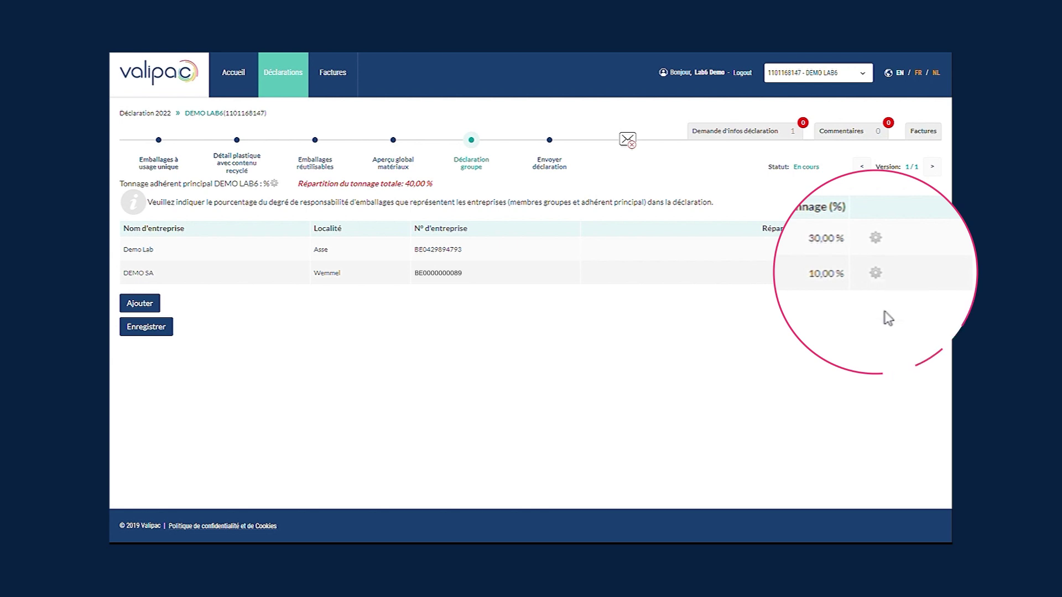
click(407, 132)
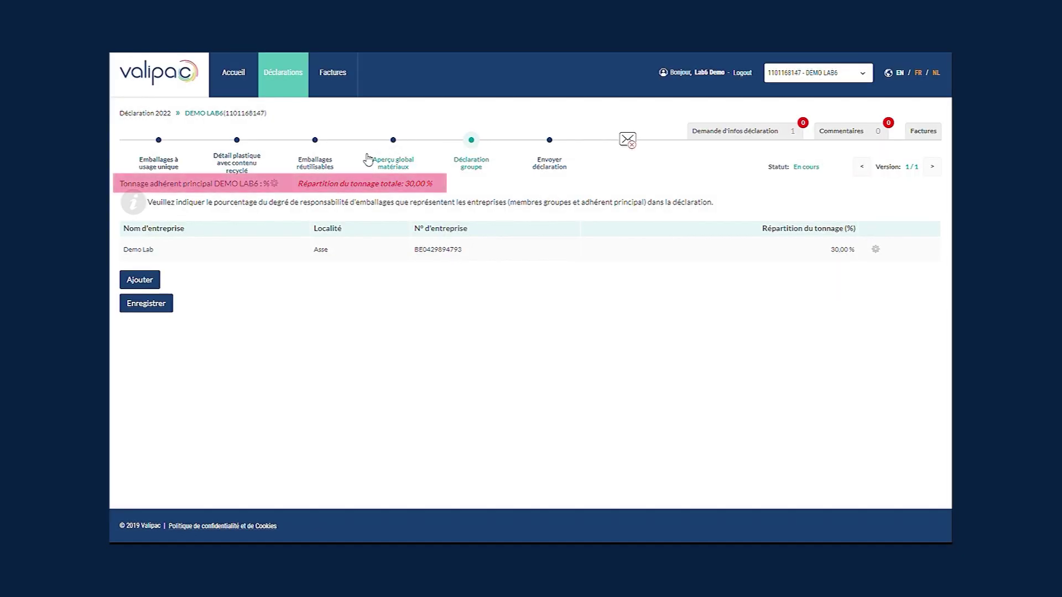
Set the tonnage share of the main member DEMO LAB6 to 70%.
click(275, 184)
text(70)
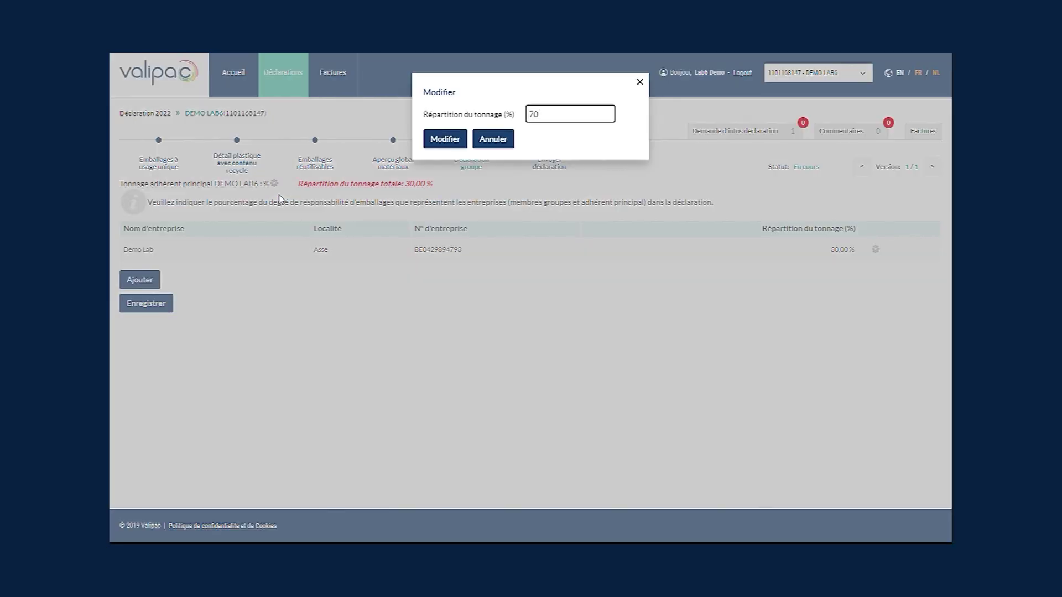
click(436, 143)
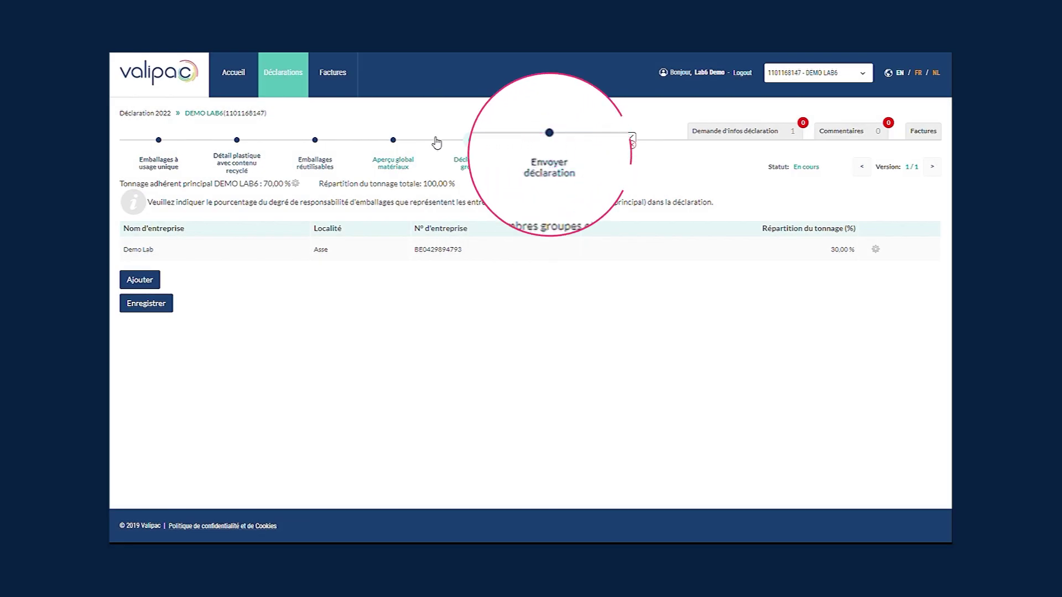
Go to Envoyer déclaration, update the last two digits of the phone number in the company data and save.
click(547, 139)
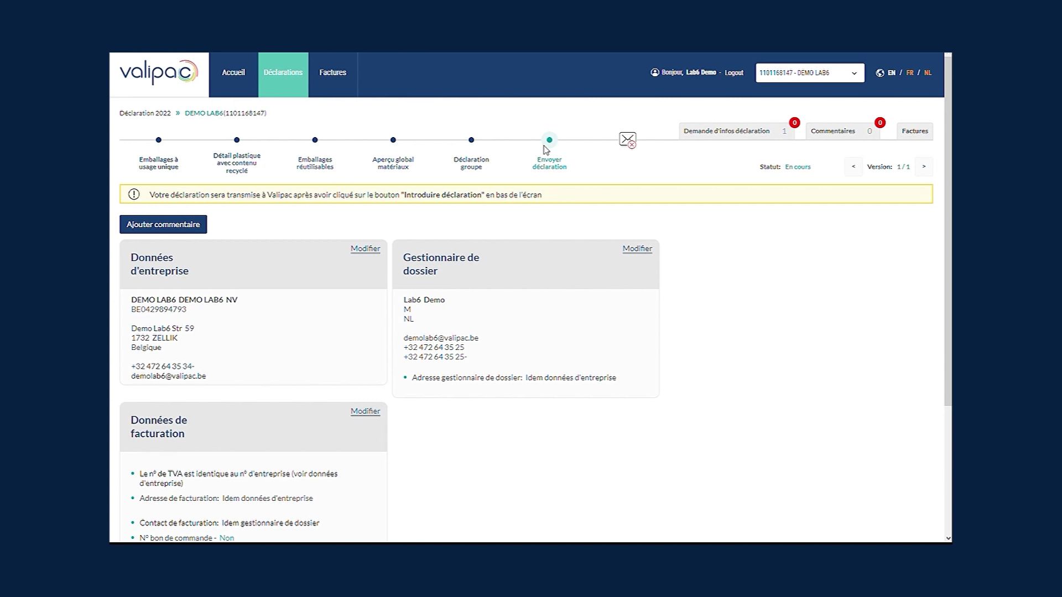
click(366, 251)
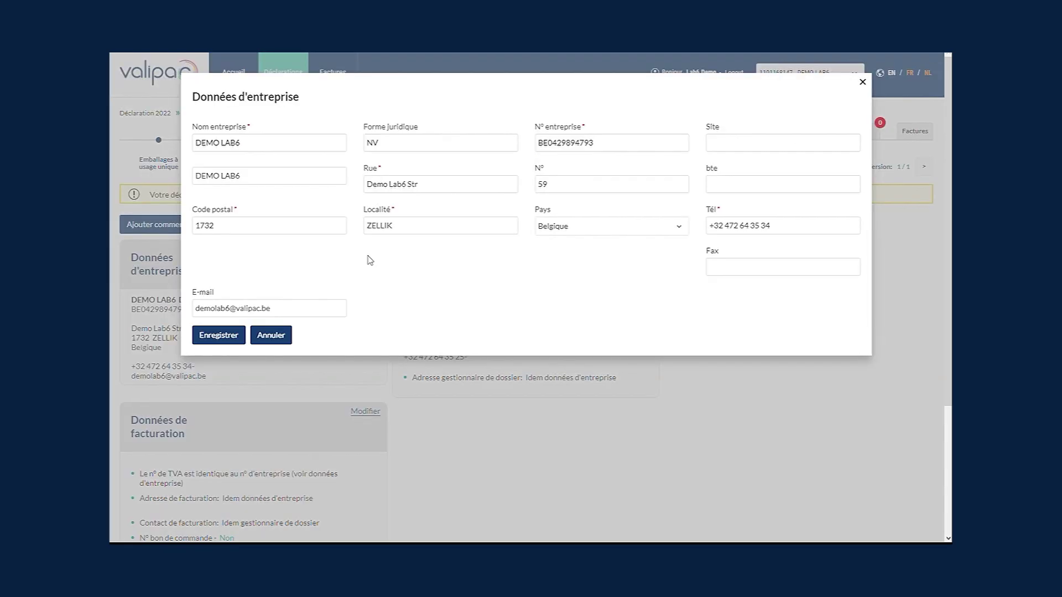
click(777, 231)
key(BackSpace)
key(BackSpace)
text(25)
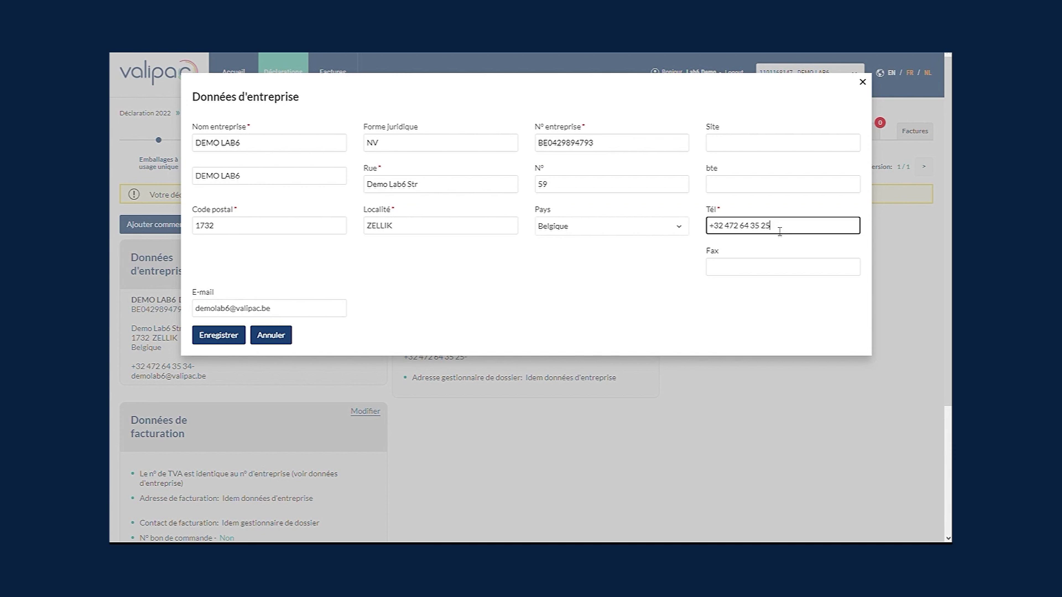
click(221, 336)
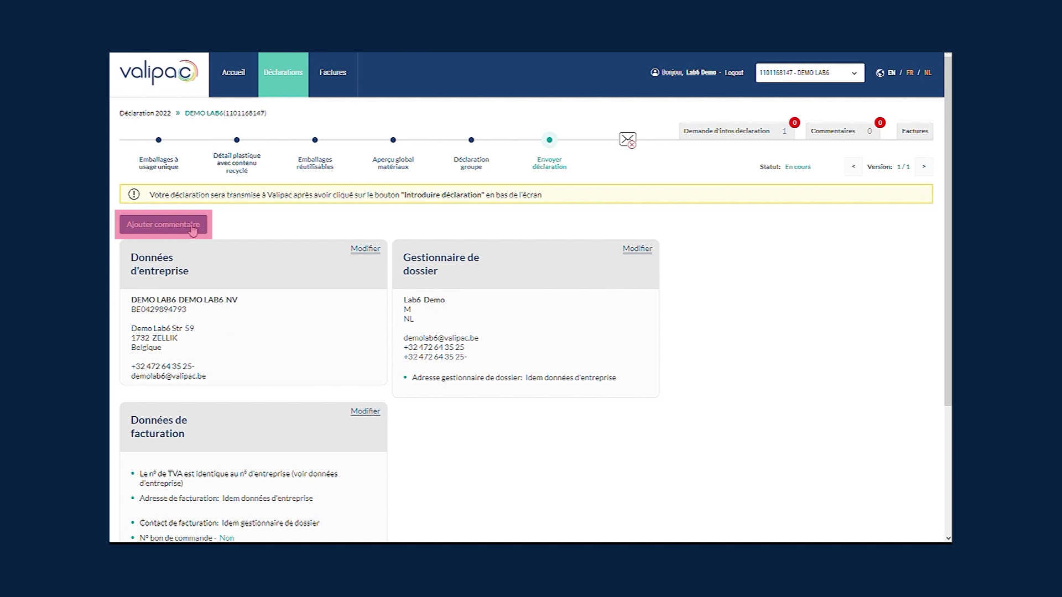
Add the comment "Ma remarque" to the declaration and save it.
click(192, 231)
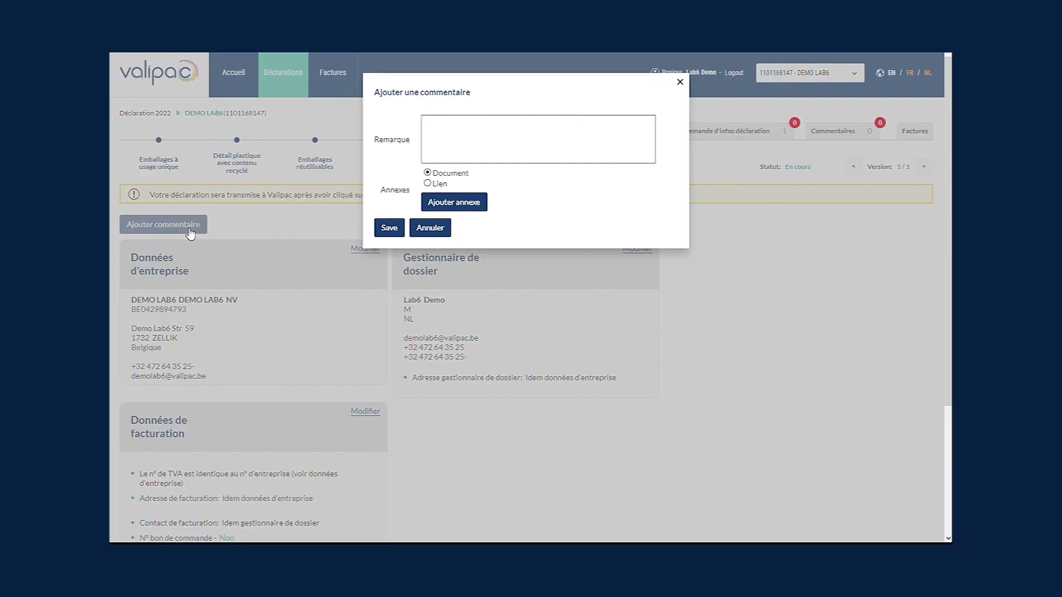
click(441, 132)
text(Ma r)
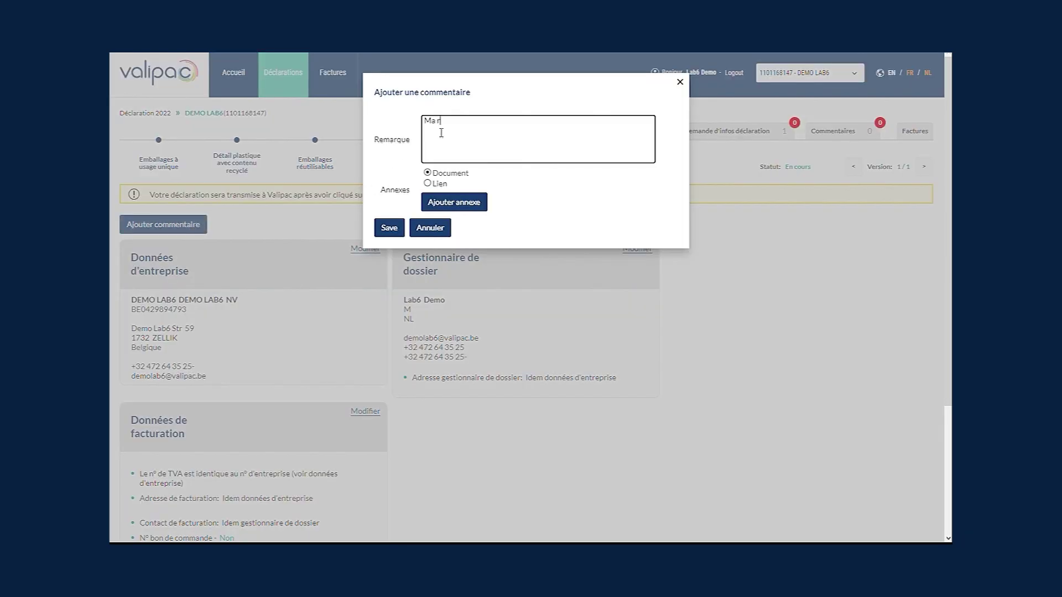
text(emarque)
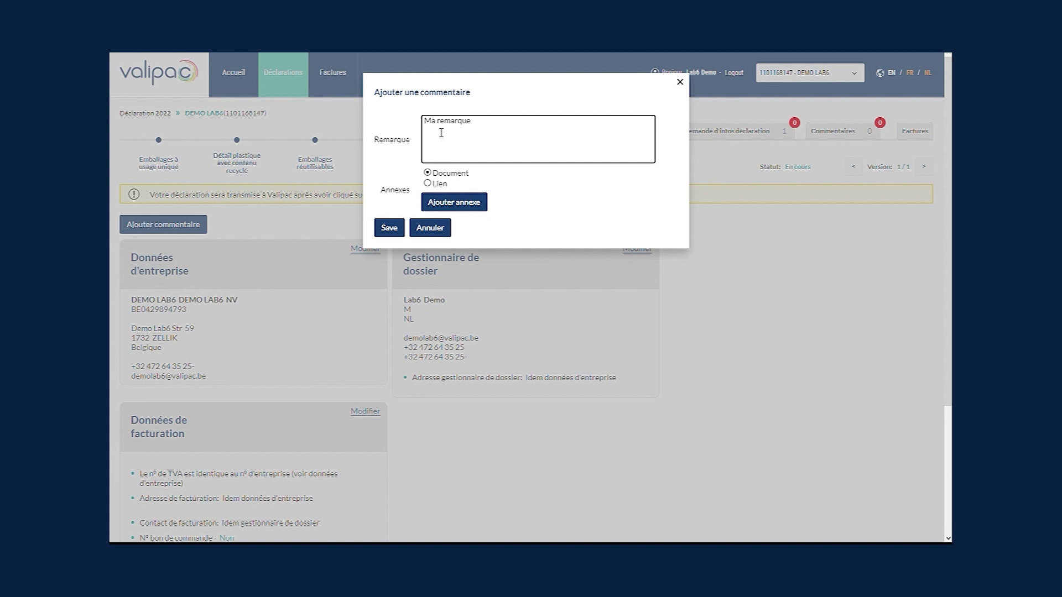
click(389, 228)
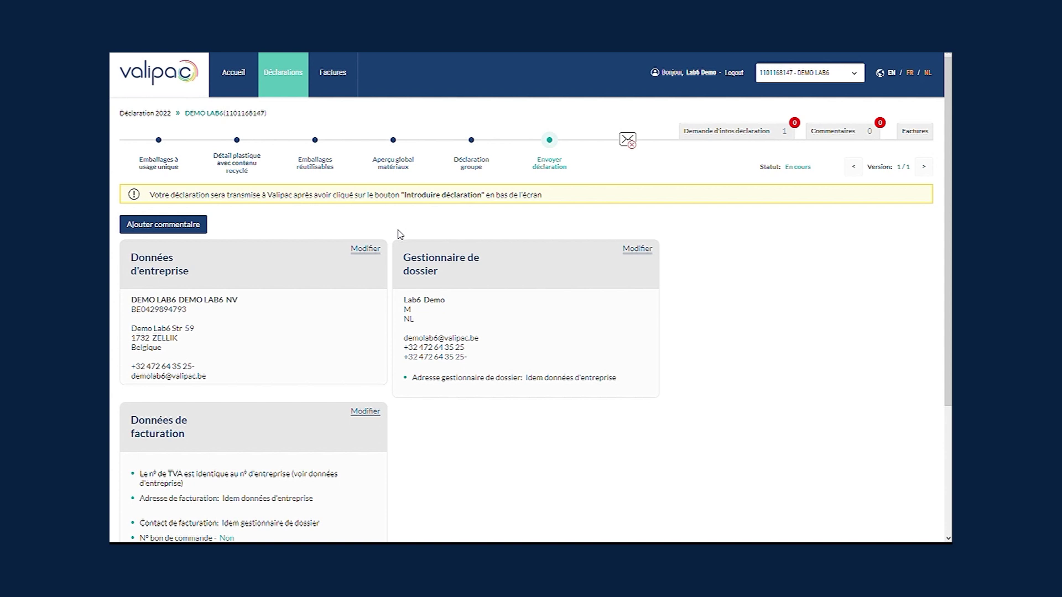
Submit the completed 2022 declaration to Valipac and confirm the submission.
scroll(401, 233, down, 3)
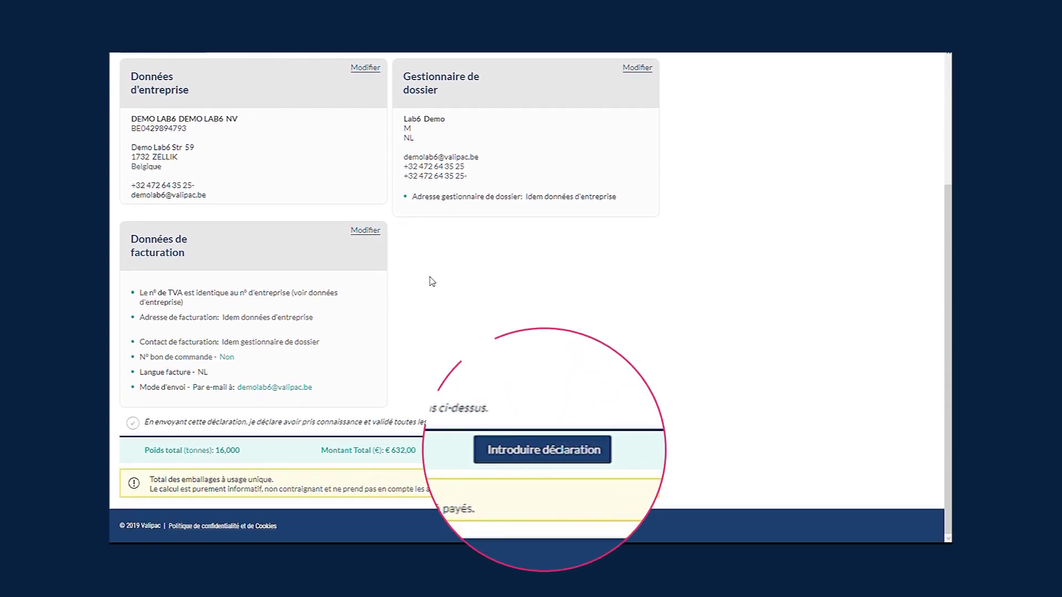
click(542, 447)
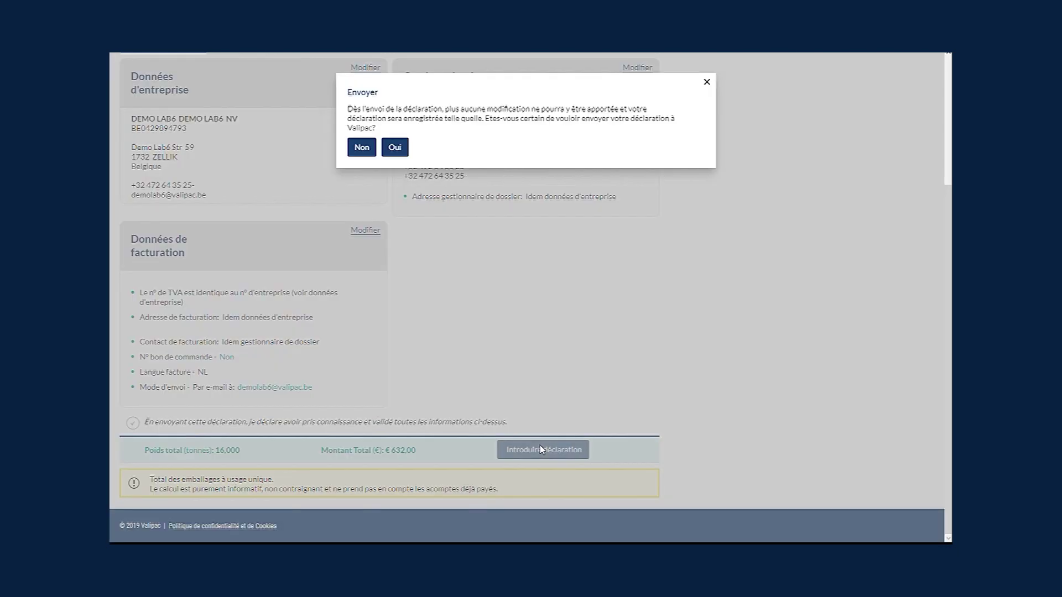
click(392, 149)
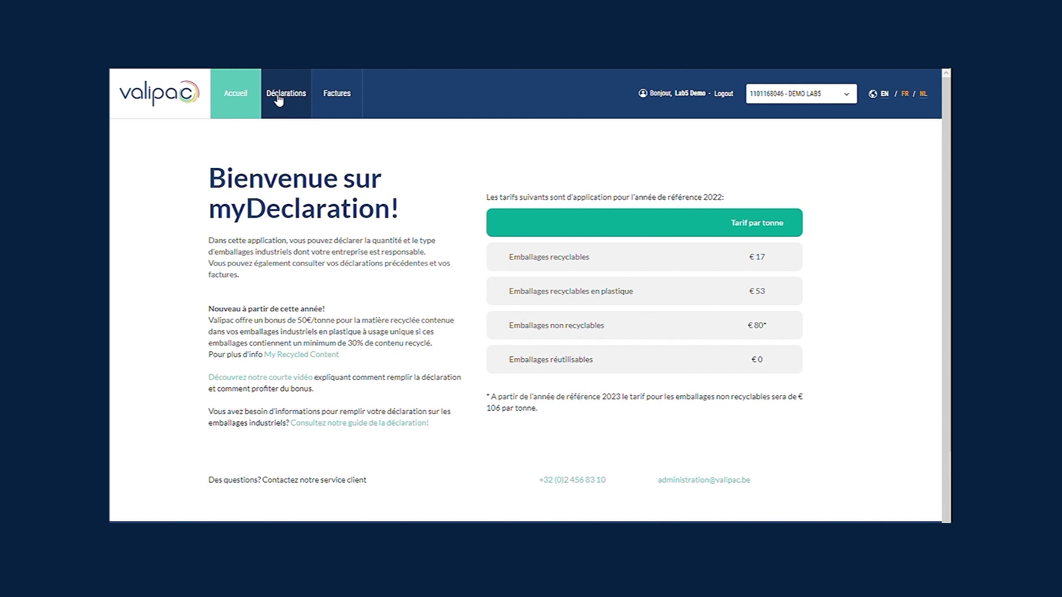
Open the 2022 declaration with status En cours from the declarations list and postpone replying to its pending message.
click(278, 101)
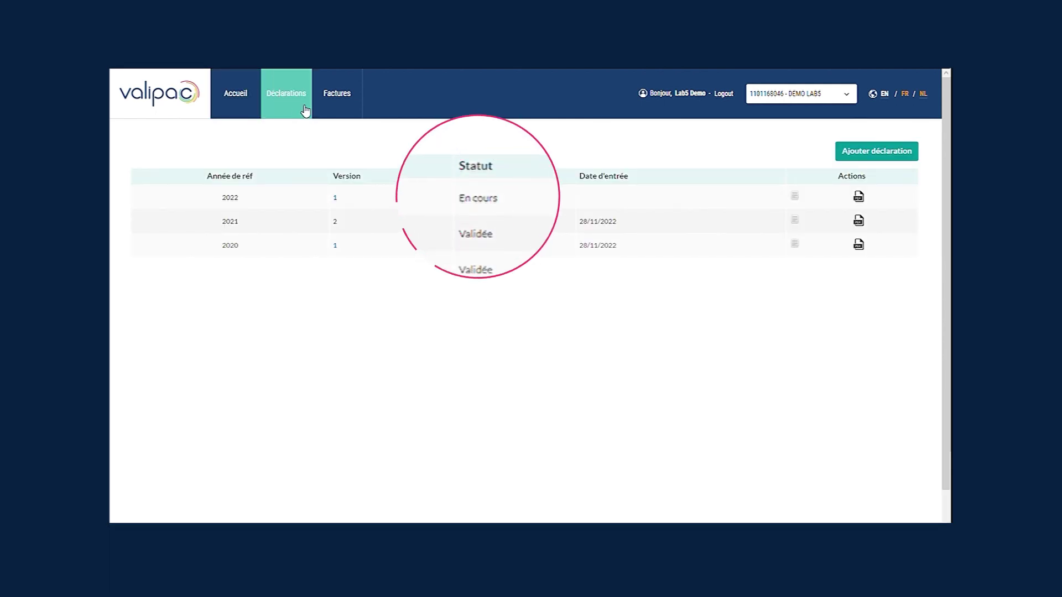
click(480, 199)
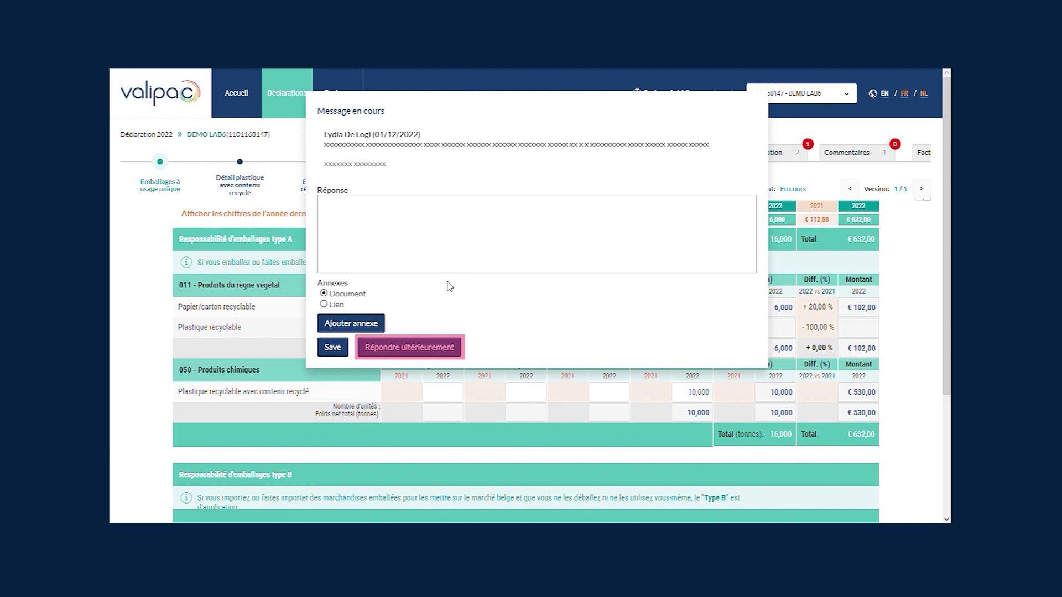
click(429, 346)
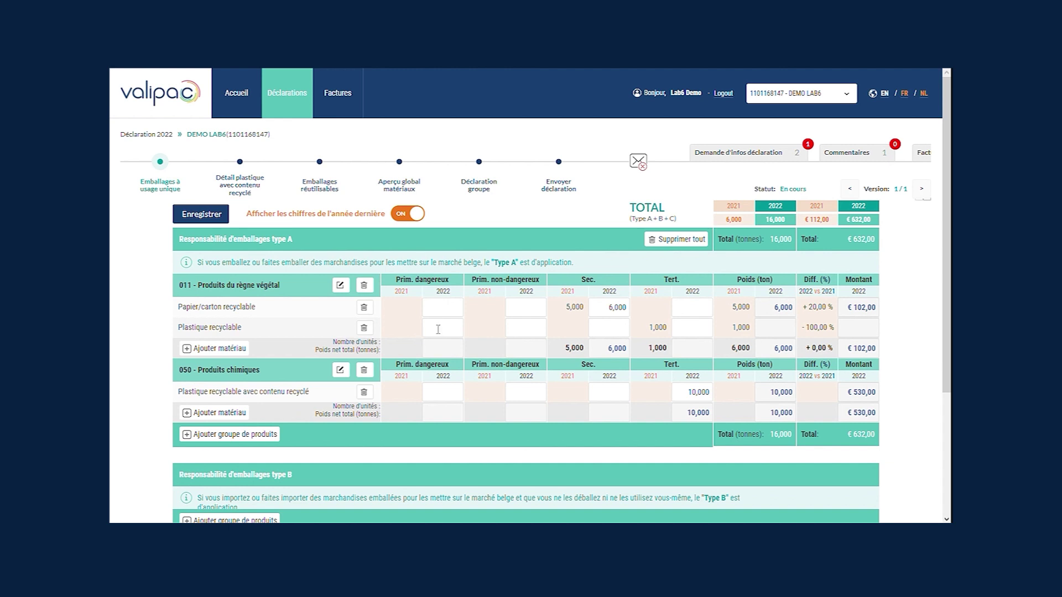
Go to Envoyer déclaration, submit the reopened declaration and confirm sending it.
click(560, 188)
scroll(517, 277, down, 6)
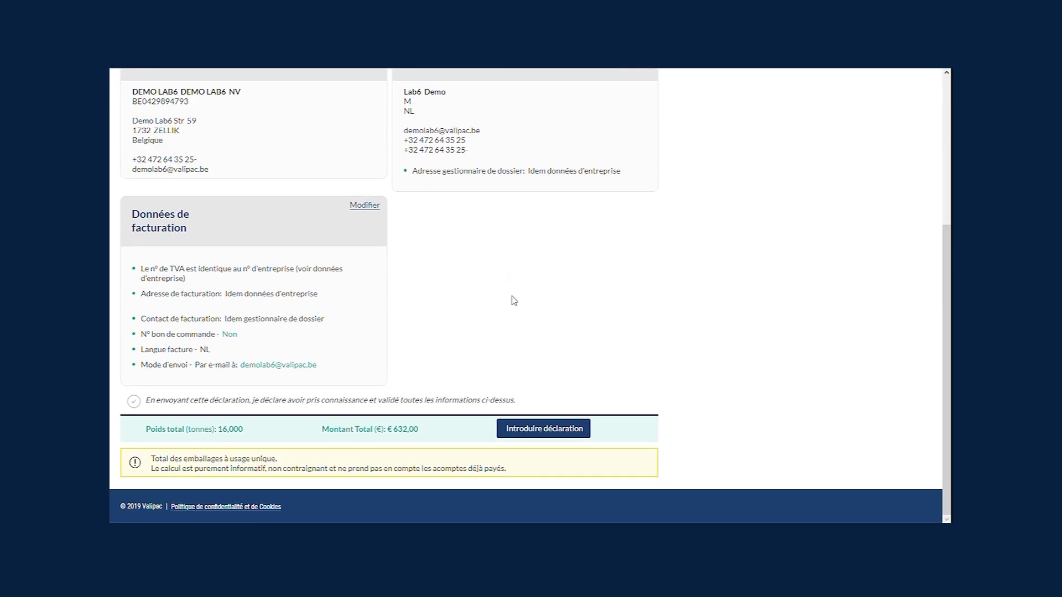
click(526, 429)
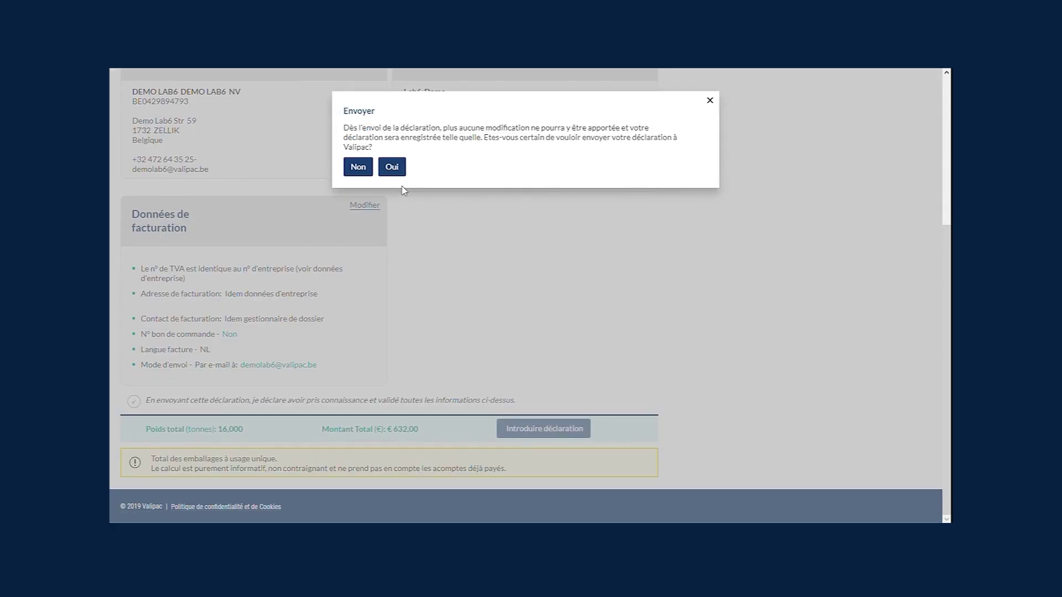
click(392, 167)
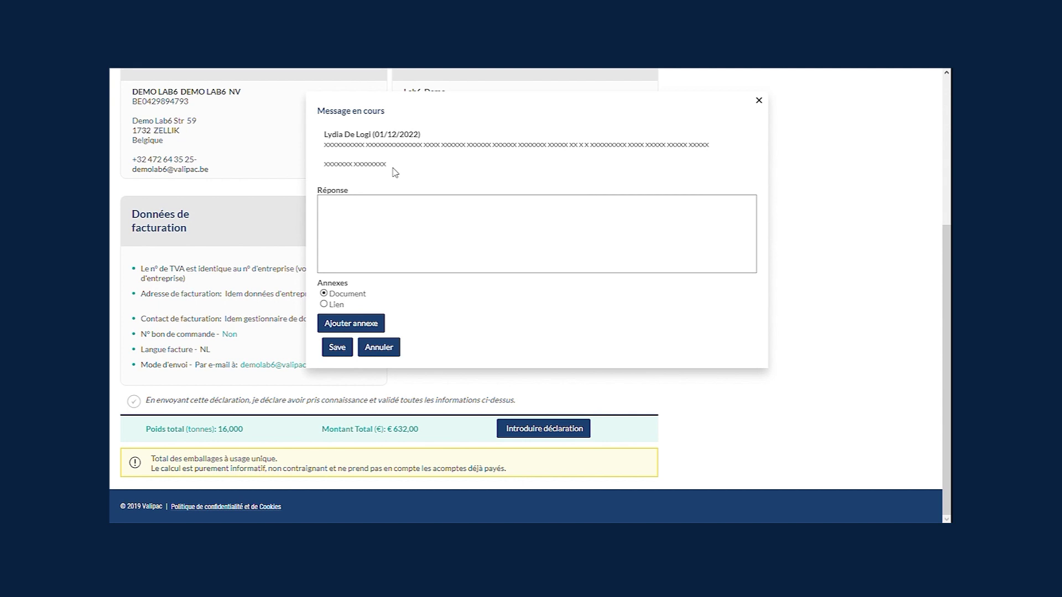
Answer the pending message with "xxx xxxxx xxxxxxxx xxxx", save the reply and return to the declarations list.
click(415, 206)
text(xxx xxxx)
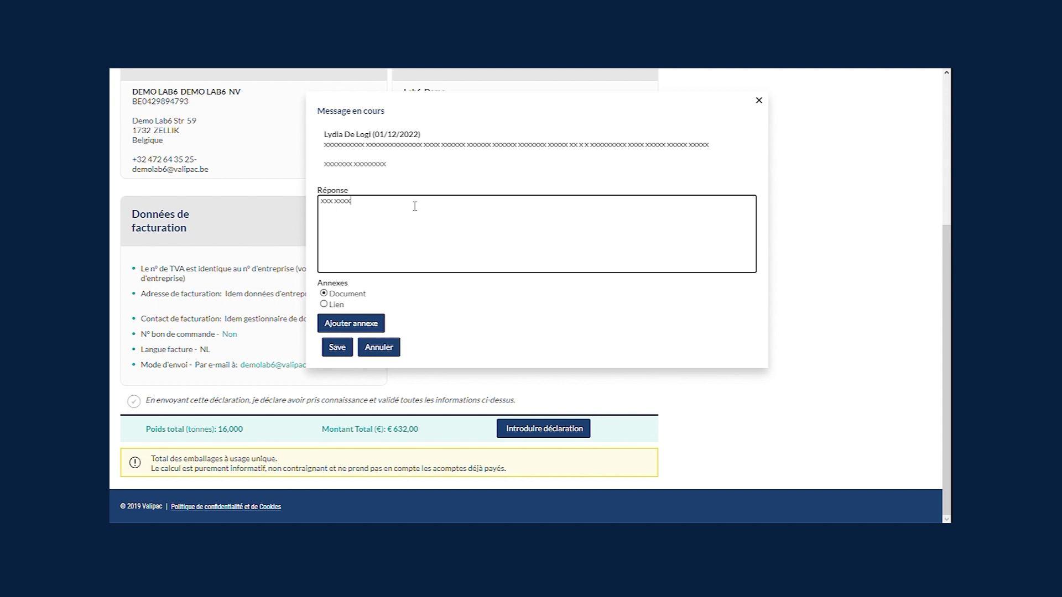
text(x xxxxxxxx xxxx)
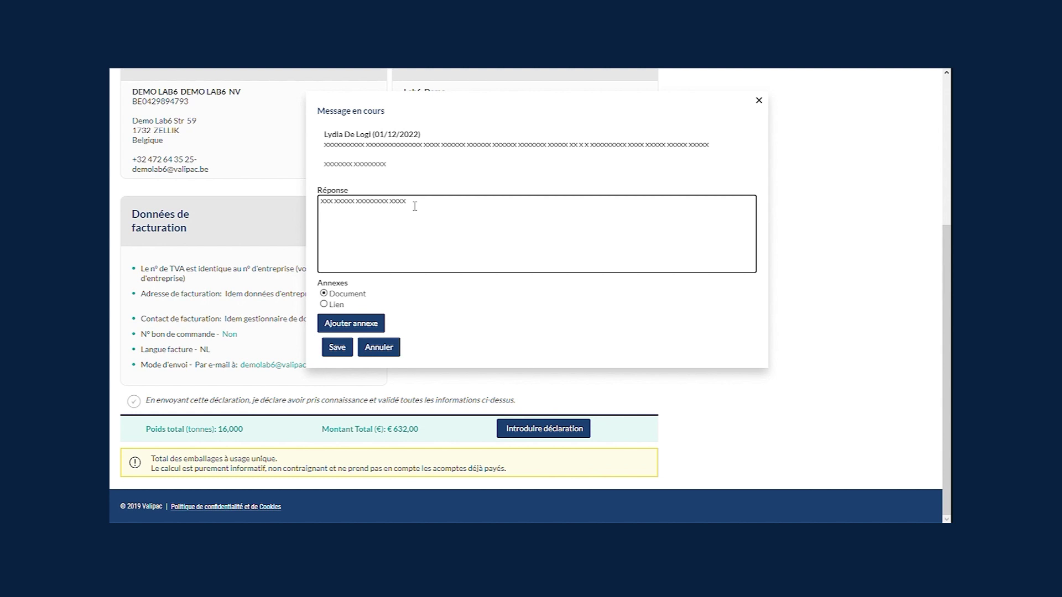
click(345, 349)
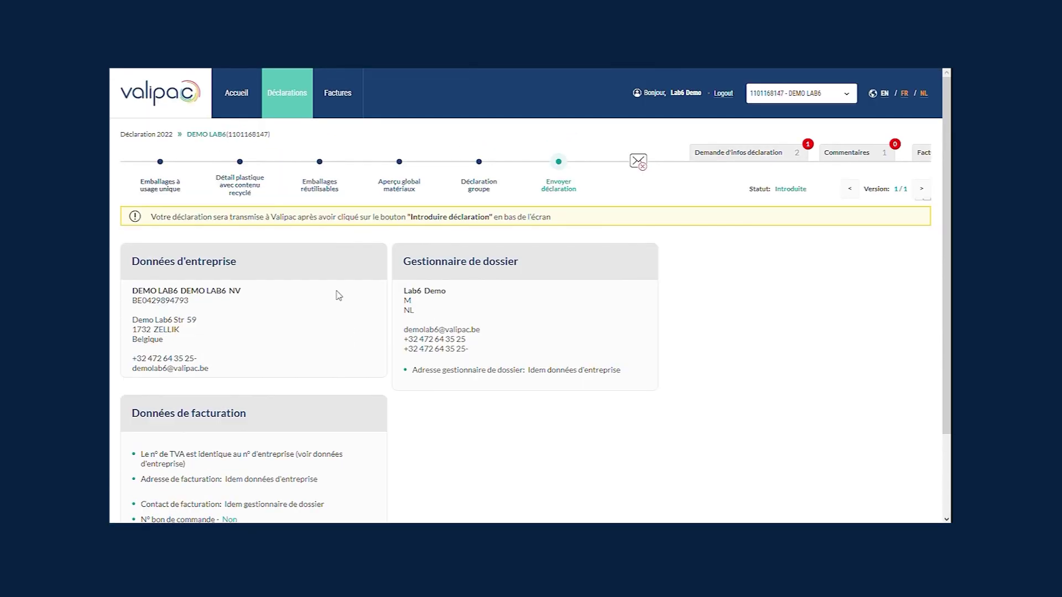
click(297, 96)
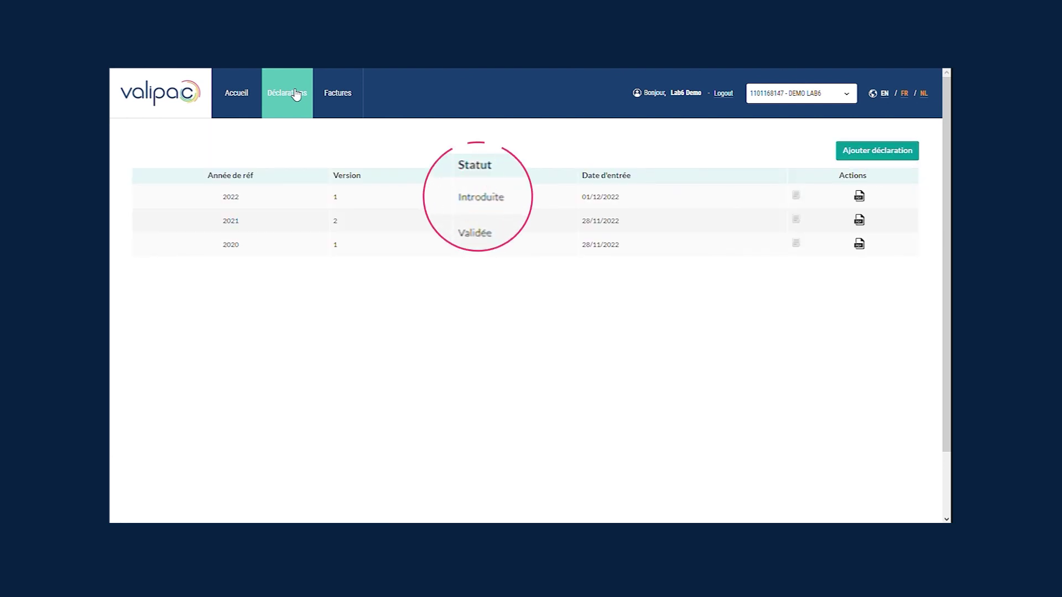